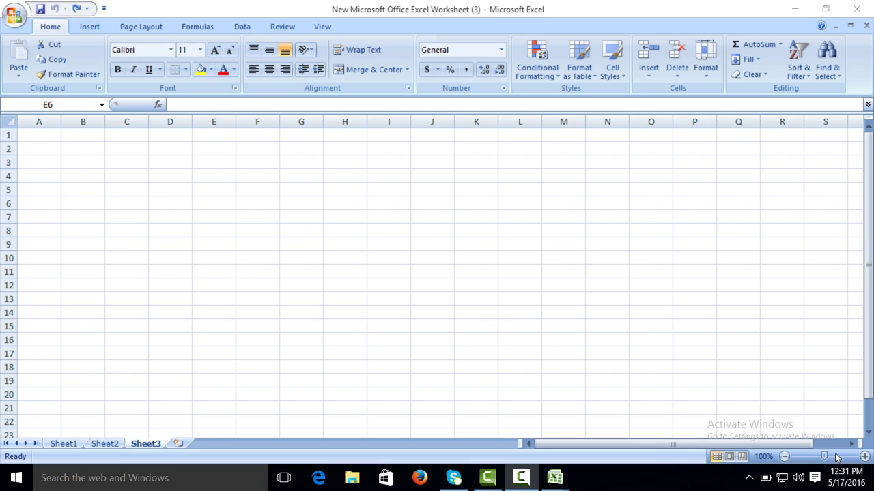
Step: Zoom in and merge cells A1 through D1 into one centered header cell
left_click(864, 456)
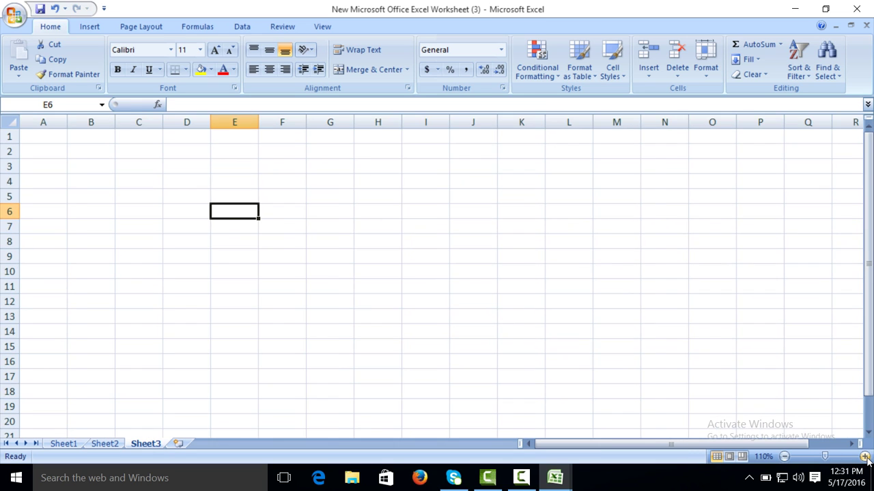
left_click(864, 457)
left_click(864, 457)
left_click(864, 456)
left_click(865, 456)
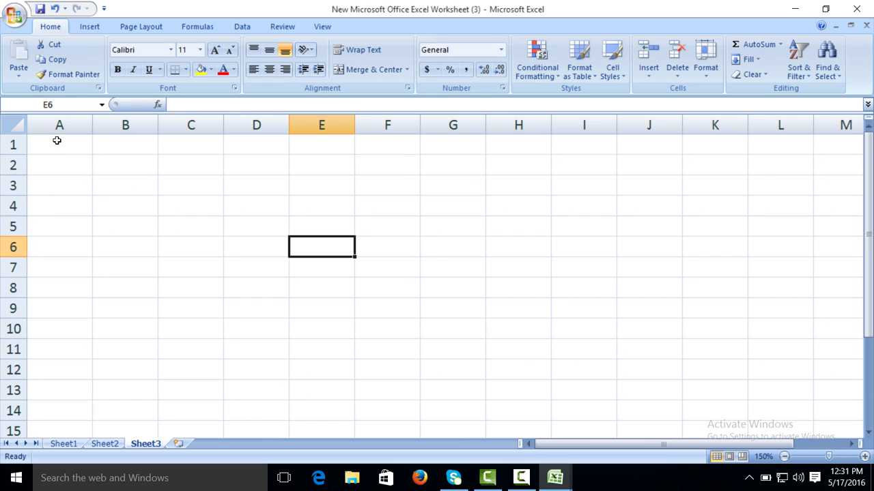
left_click_drag(57, 140, 249, 142)
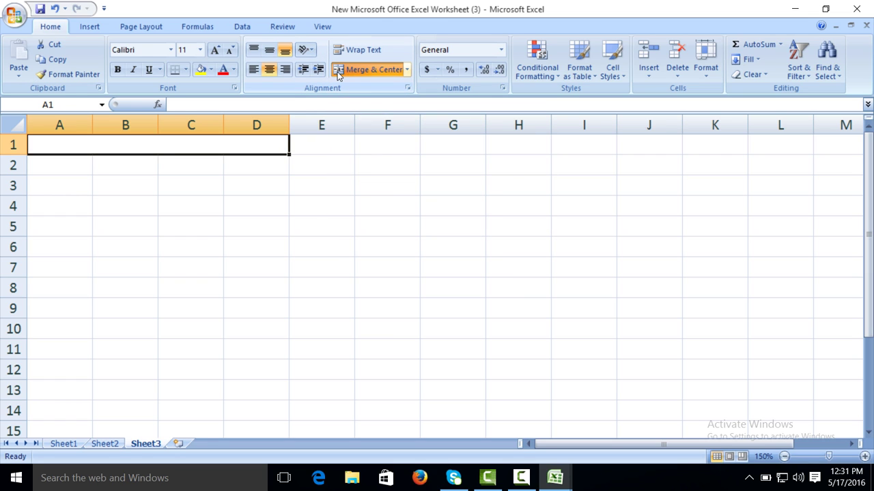
left_click(337, 71)
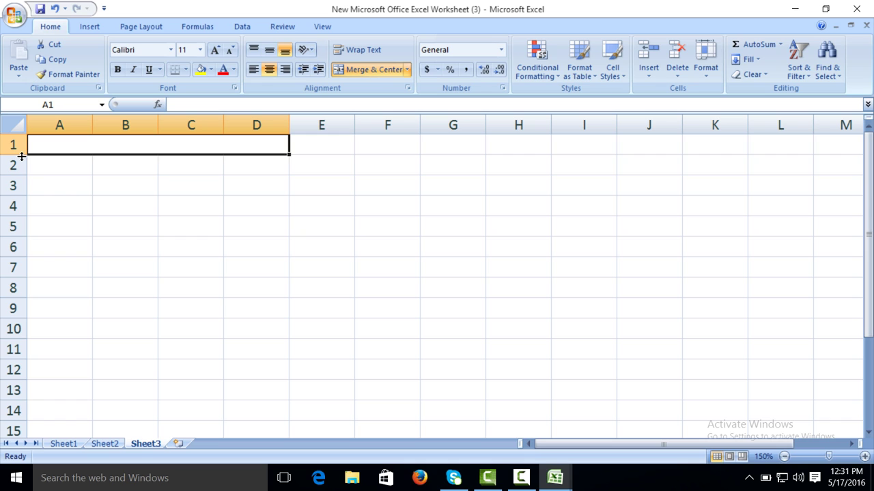
Step: Make row 1 much taller and widen columns C, B and A for the header area
left_click_drag(22, 156, 22, 256)
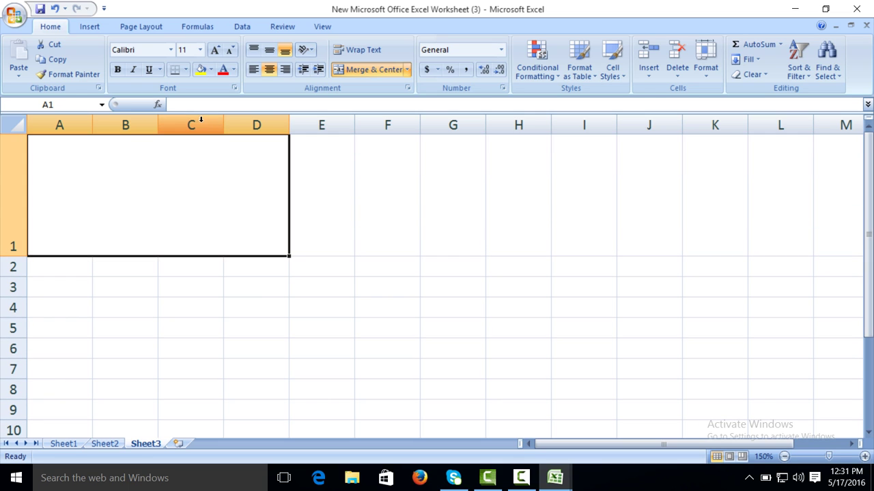
left_click_drag(223, 125, 280, 125)
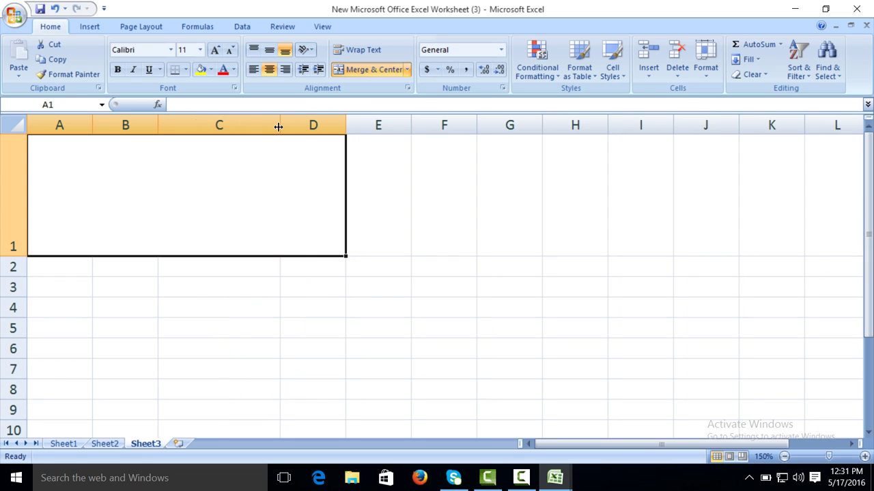
left_click_drag(158, 125, 228, 125)
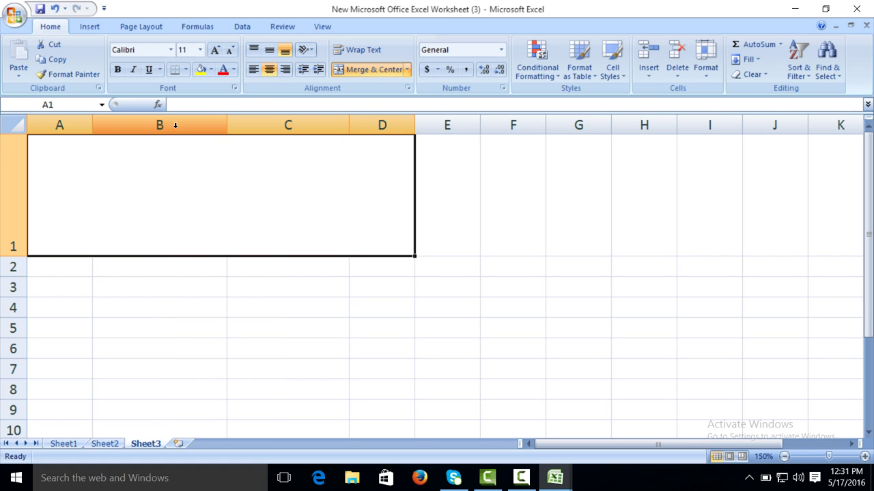
left_click_drag(92, 125, 166, 128)
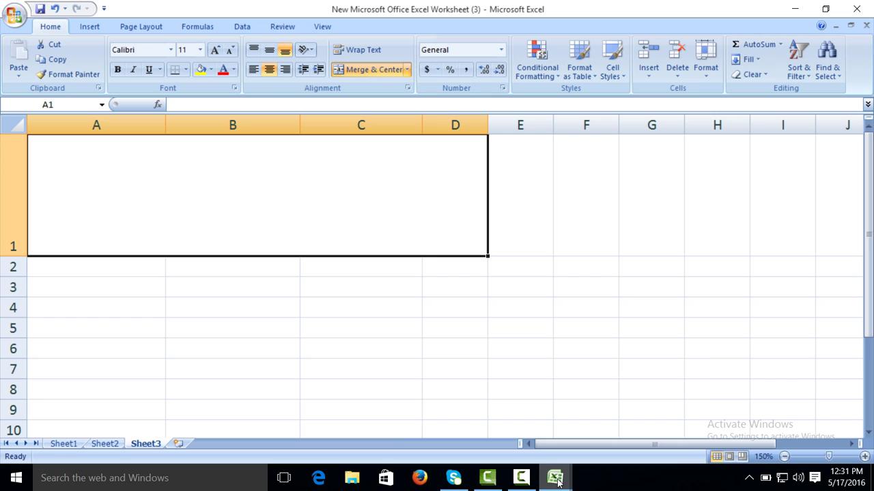
Step: Copy the rms concept logo from Quotation Oigional (2) and paste it into the new sheet
mouse_move(557, 482)
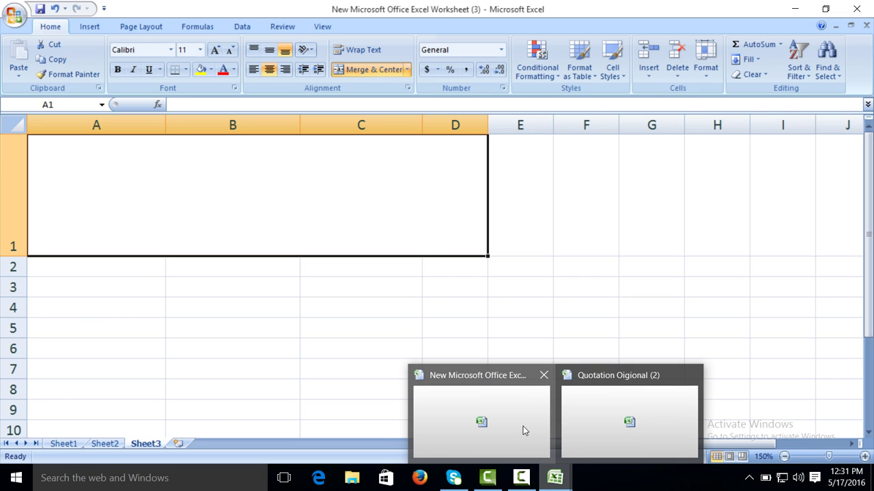
left_click(617, 419)
left_click(231, 170)
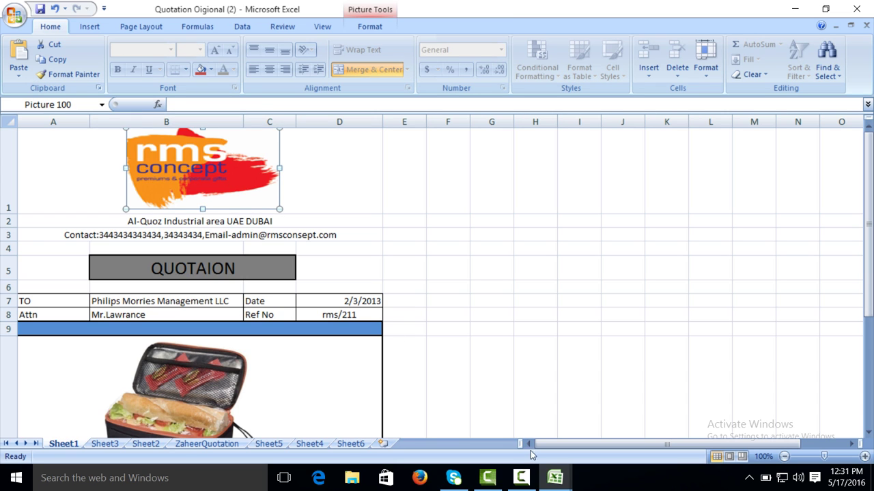
left_click(522, 425)
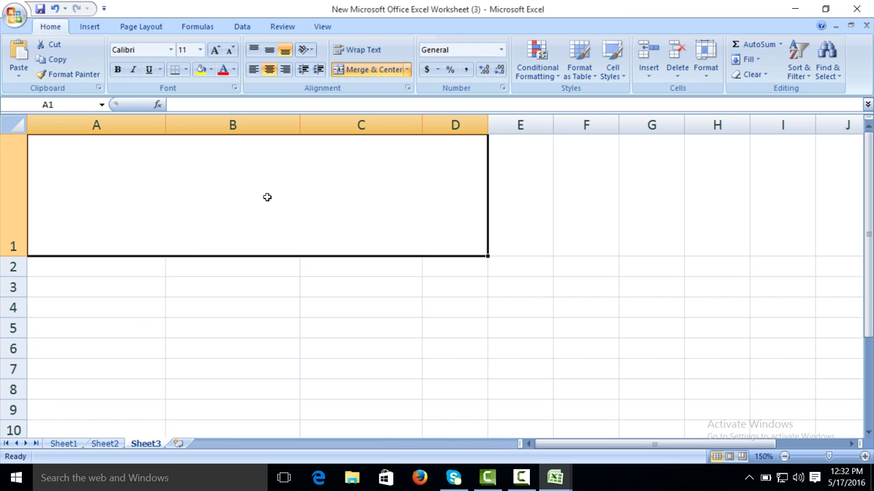
key("ctrl+v")
Step: Position the logo over columns B–C and shorten it to fit row 1
left_click_drag(181, 158, 322, 164)
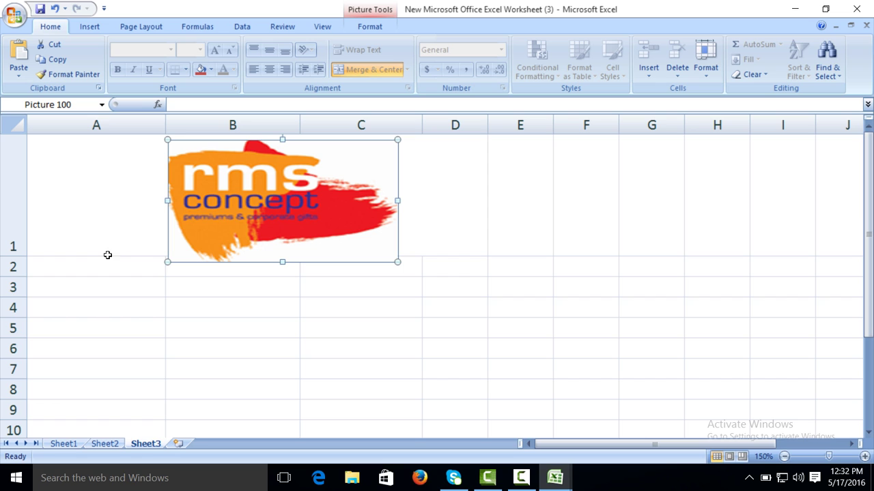
left_click_drag(280, 262, 280, 245)
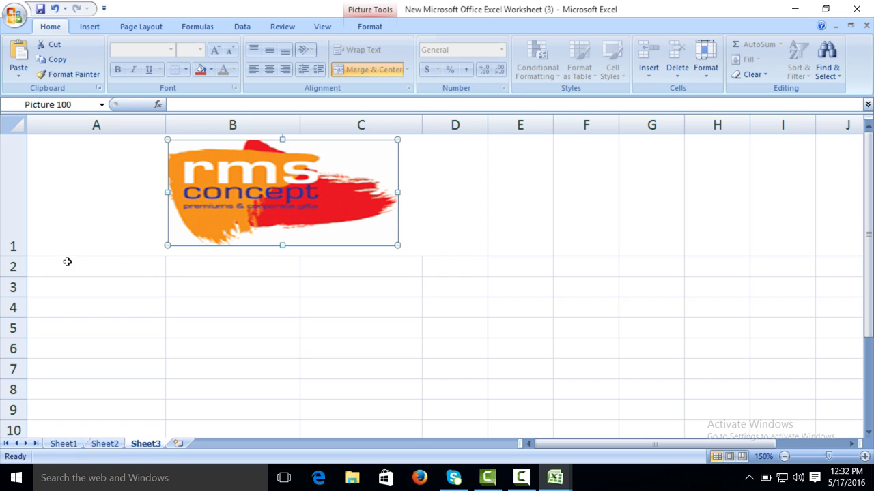
left_click_drag(67, 262, 473, 269)
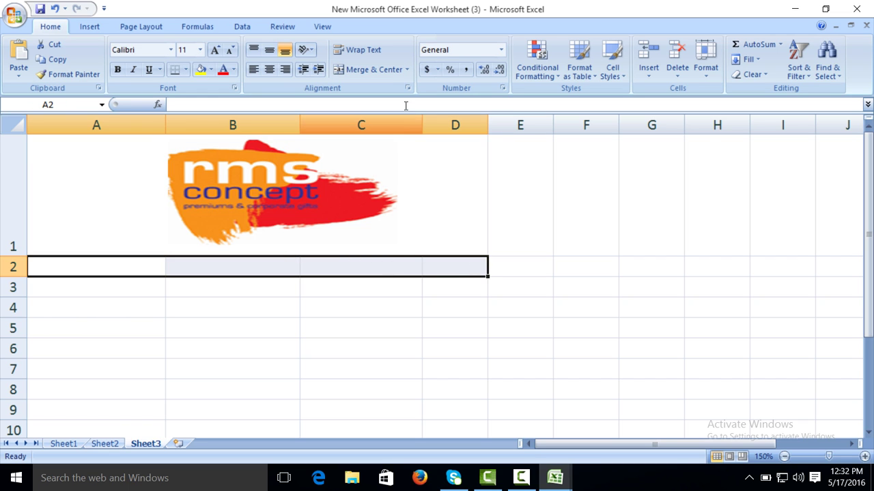
Step: Merge and center A2:D2 and enter the company's office street address there
left_click(388, 73)
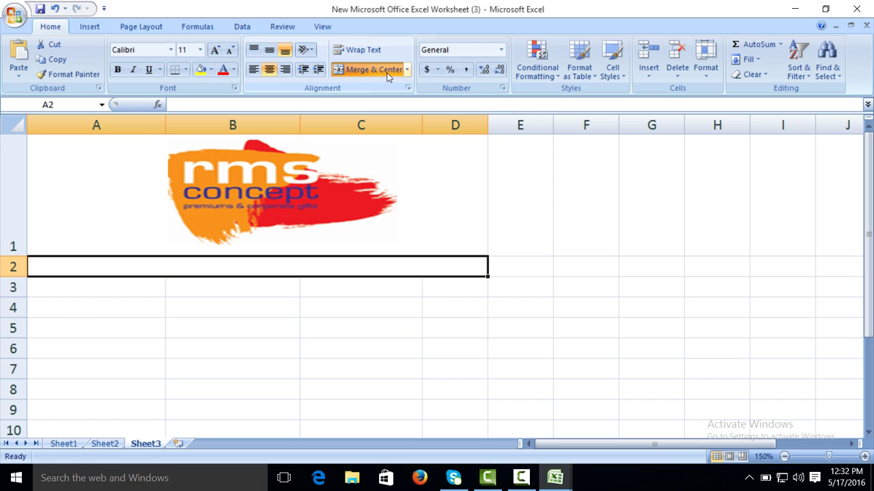
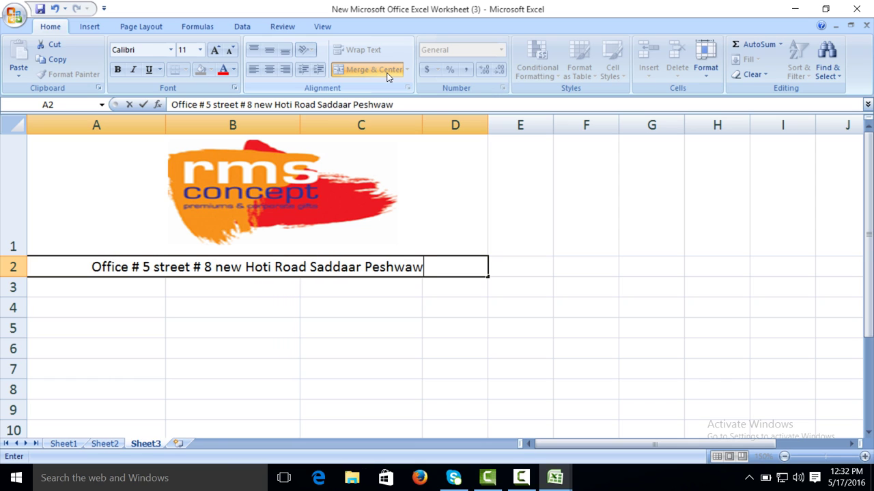
key("Tab")
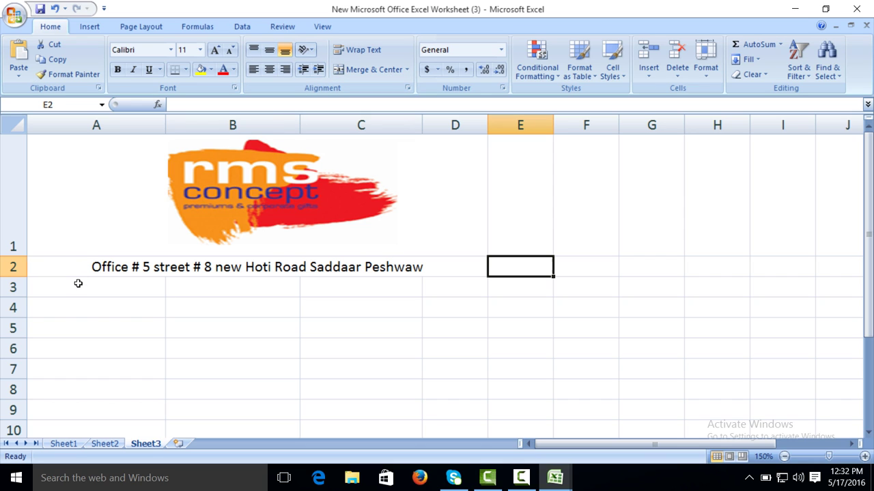
Step: Merge and center A3:D3 and type a Contact line with the company phone number and e-mail
left_click_drag(78, 283, 451, 292)
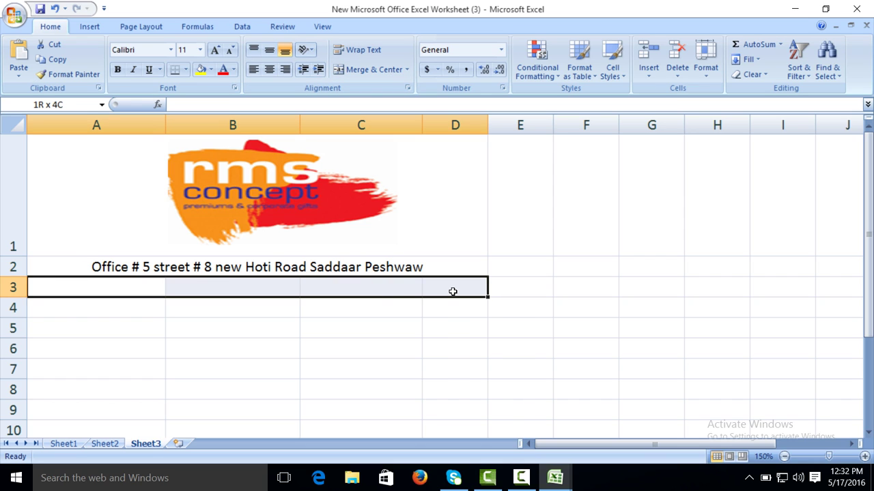
left_click(362, 71)
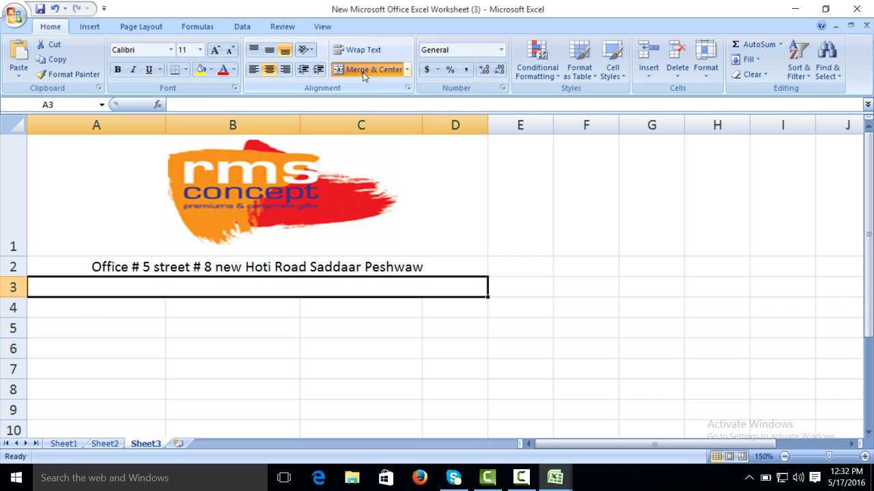
type("cONTA")
key("BackSpace")
key("BackSpace")
key("BackSpace")
key("BackSpace")
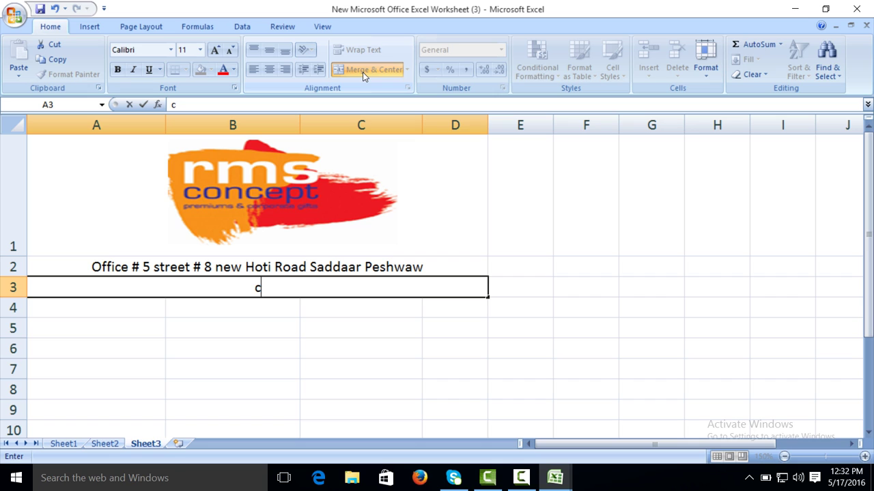
key("BackSpace")
type("Contatc")
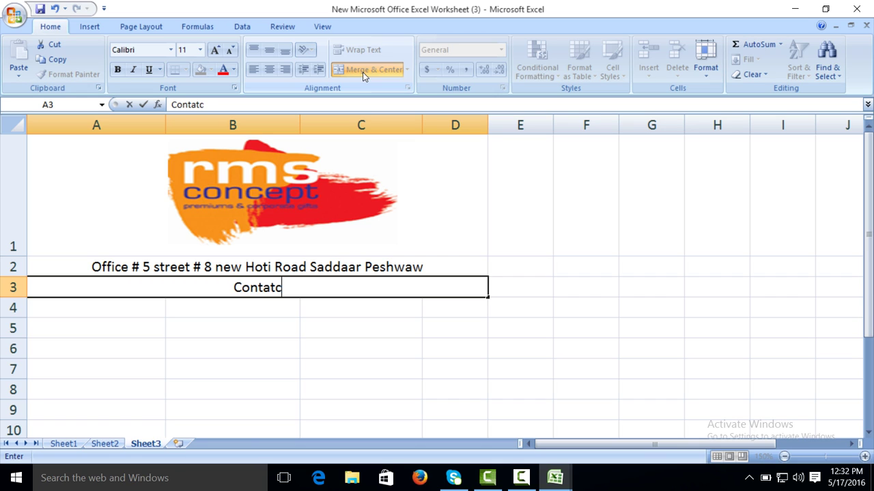
key("BackSpace")
key("BackSpace")
type("ct")
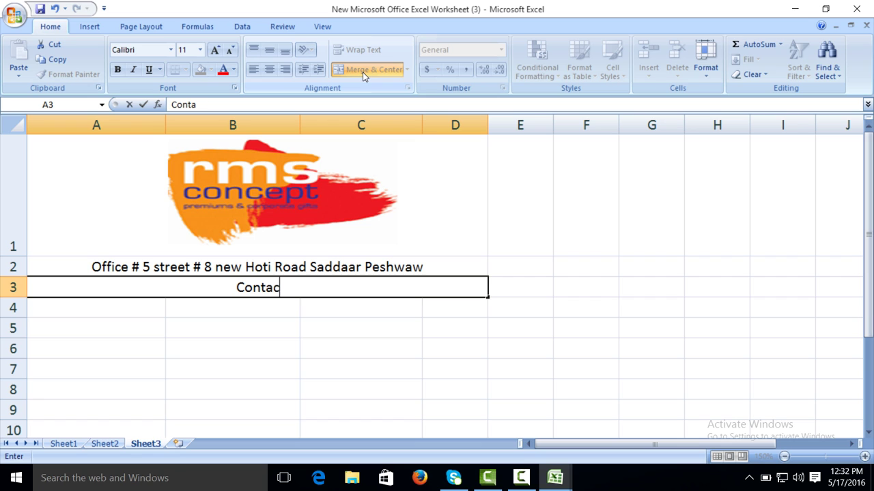
type(":")
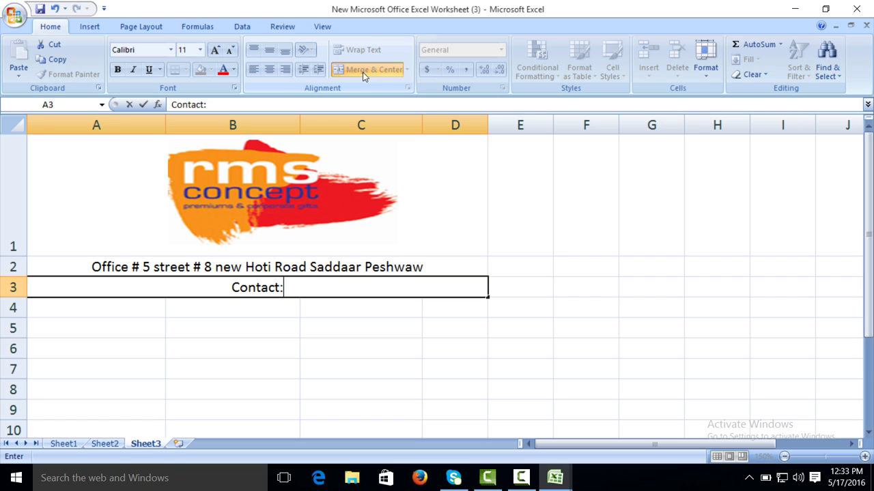
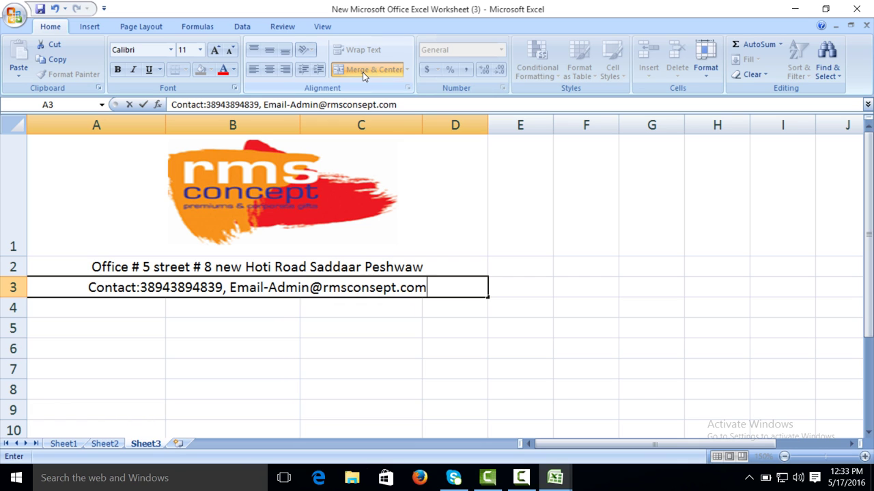
left_click(187, 330)
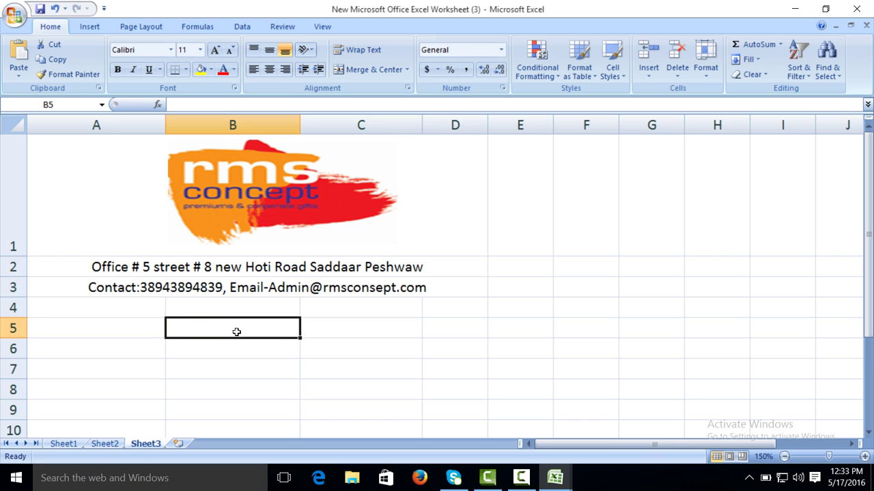
Step: Merge B5:C5, enter the title 'Quotation', and start enlarging its font
left_click_drag(237, 331, 332, 329)
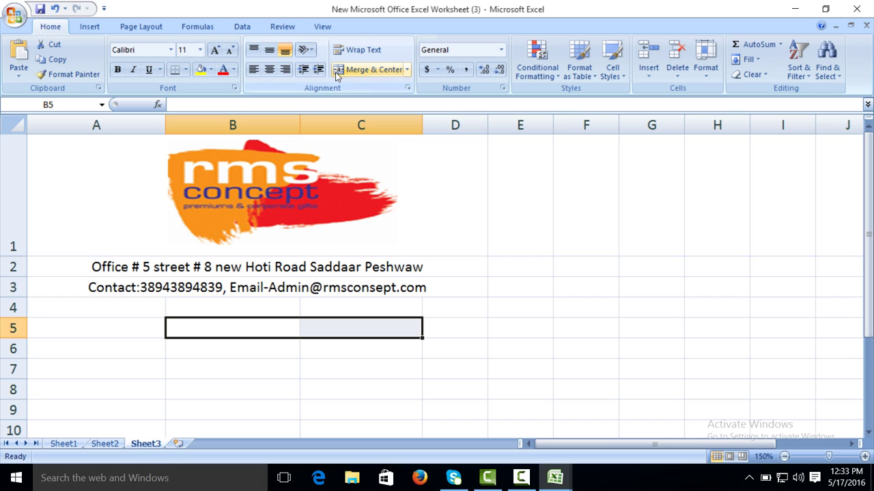
left_click(369, 70)
type("Q")
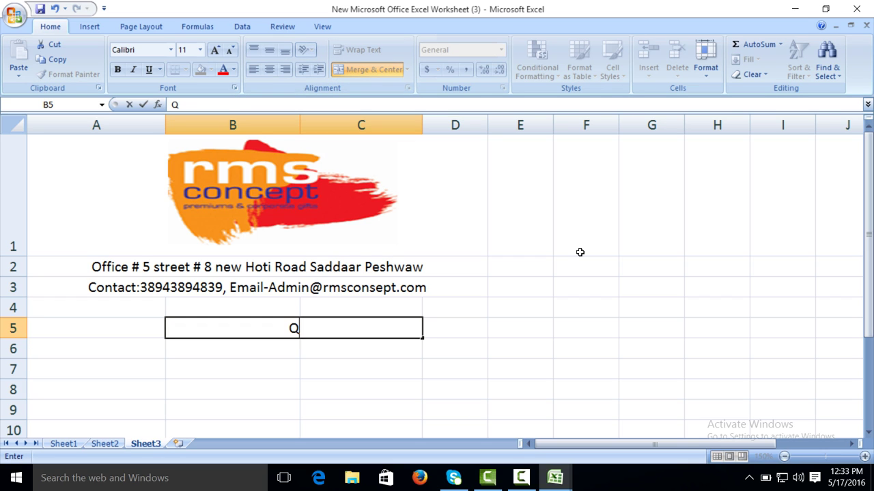
type("uotation")
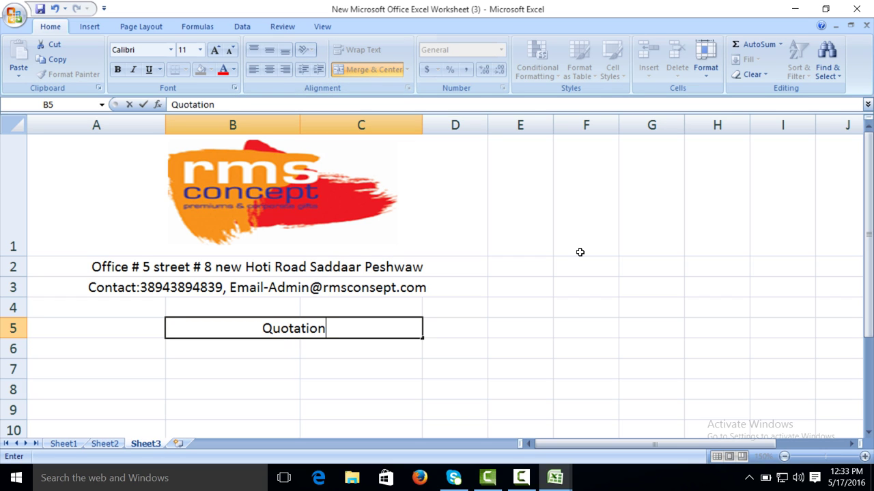
left_click(631, 424)
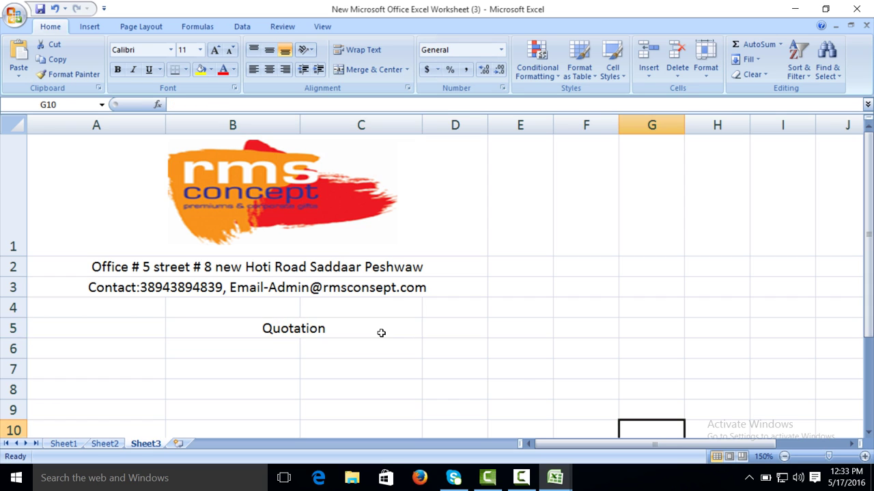
left_click(381, 333)
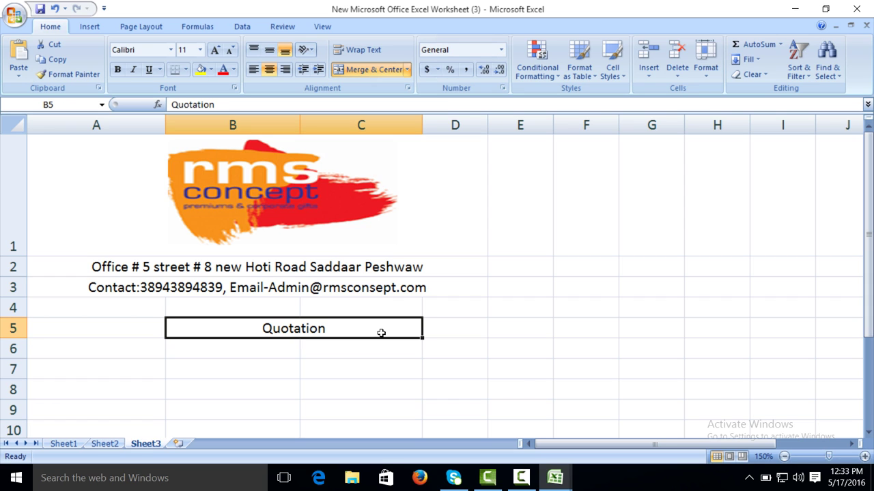
left_click(216, 52)
Step: Grow the Quotation title to size 20, fill it grey and add a thick box border
left_click(216, 51)
left_click(216, 52)
left_click(216, 52)
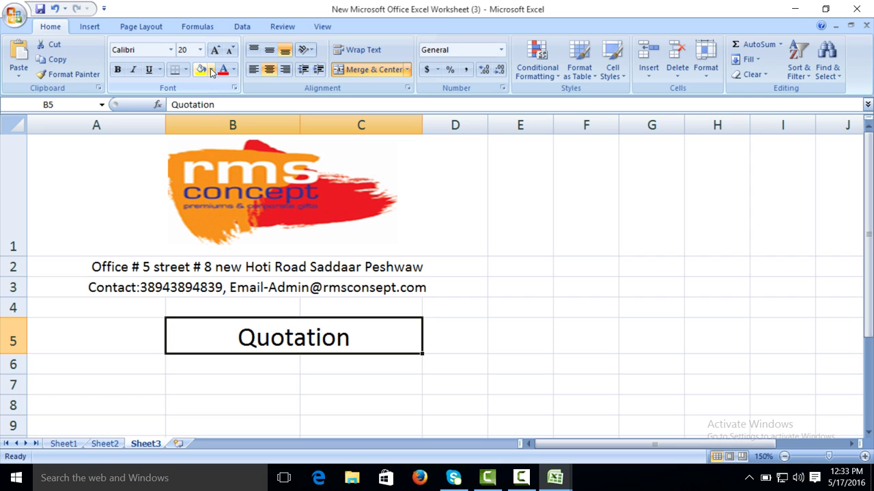
left_click(211, 70)
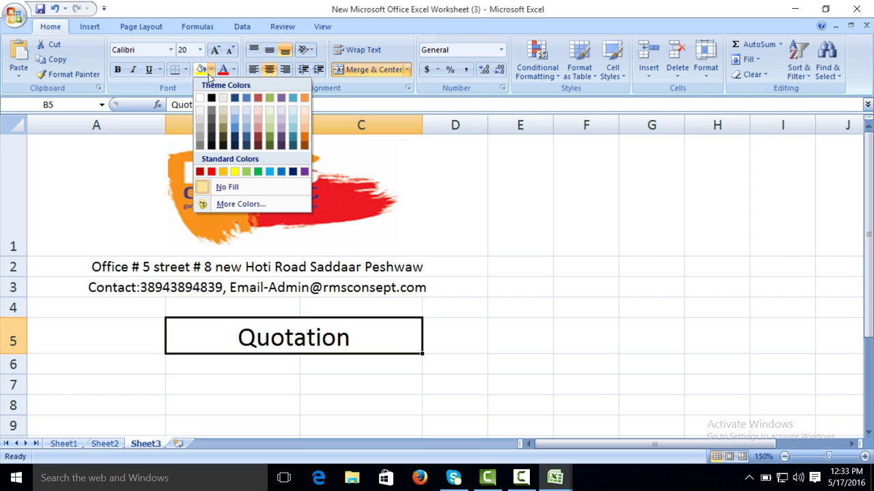
left_click(199, 147)
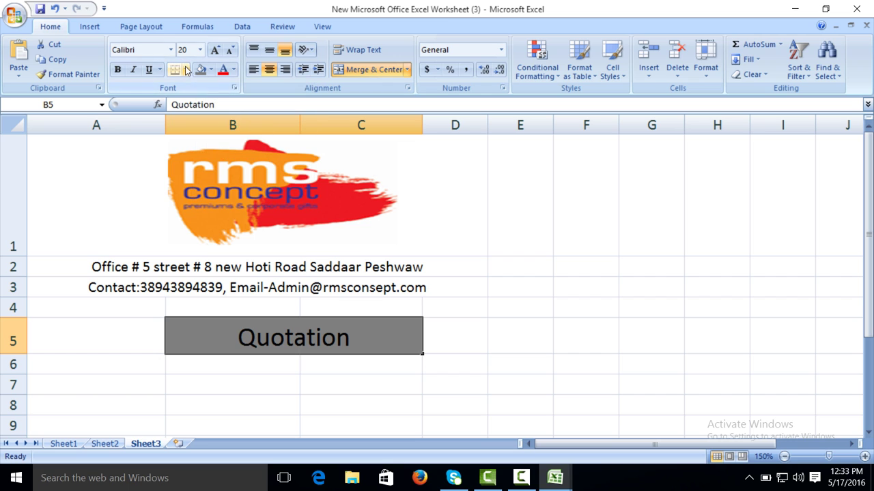
left_click(185, 69)
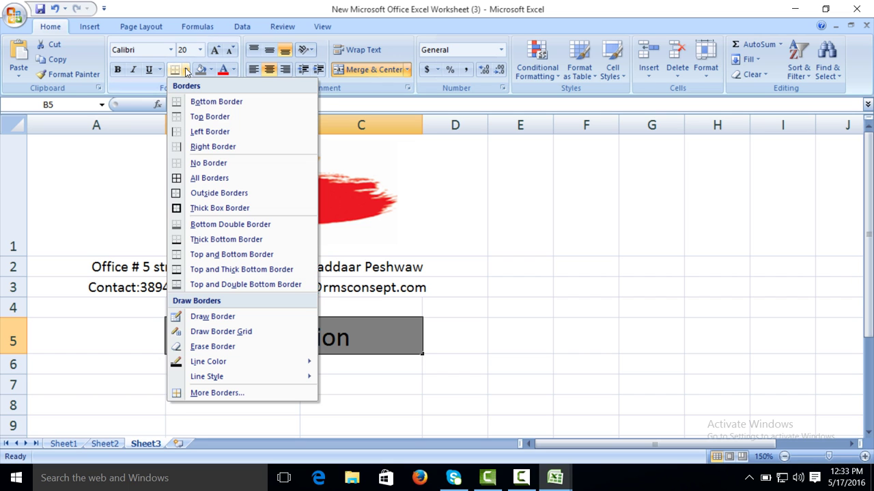
left_click(189, 208)
left_click(632, 309)
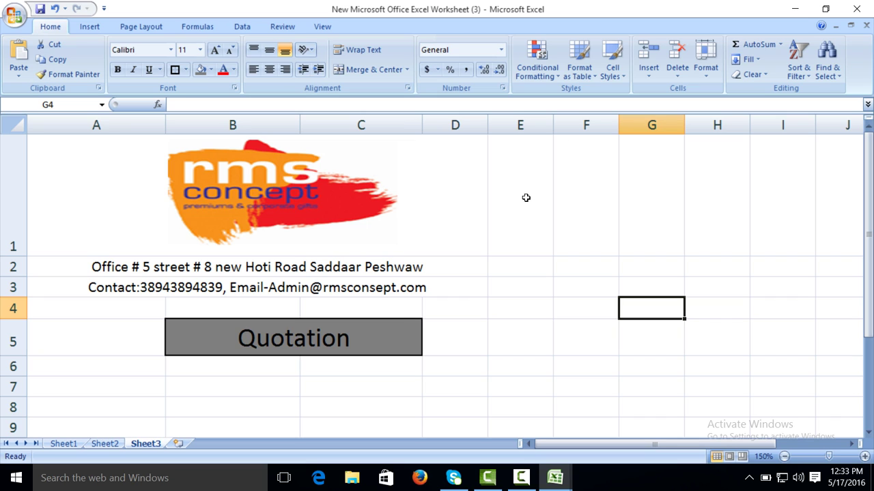
Step: Re-merge the Quotation title so it spans B5 through D5
left_click(367, 331)
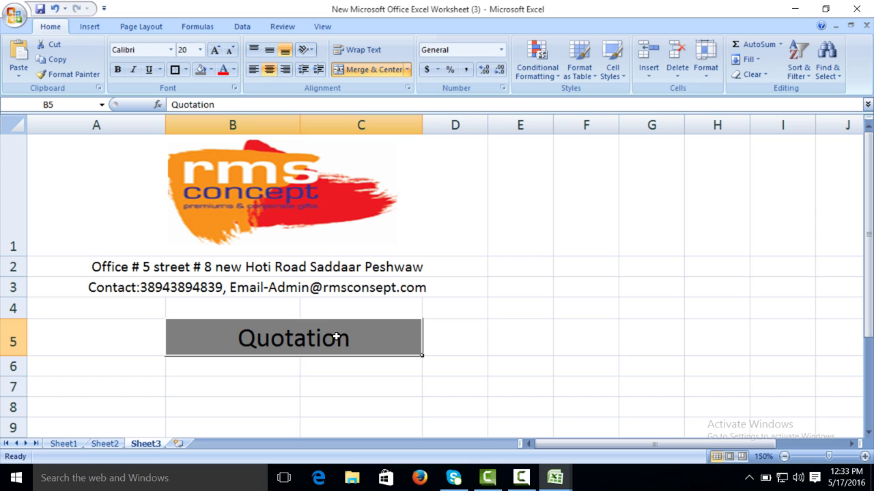
left_click_drag(336, 337, 428, 339)
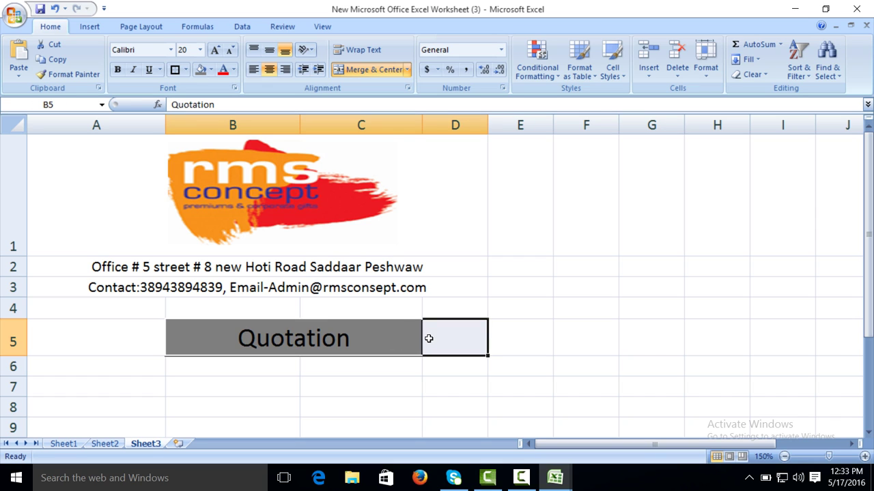
left_click(349, 70)
left_click(350, 71)
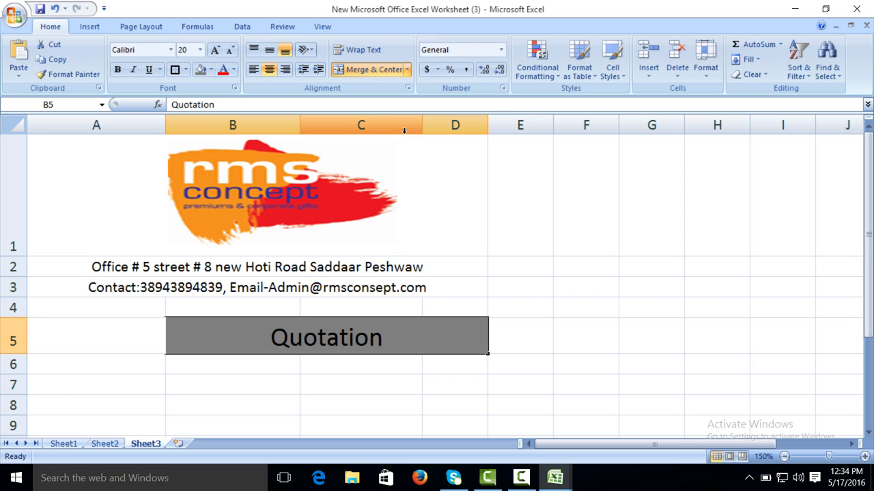
Step: Rebalance column widths: narrow columns A and C, widen E, and fine-tune B
left_click_drag(420, 122, 398, 123)
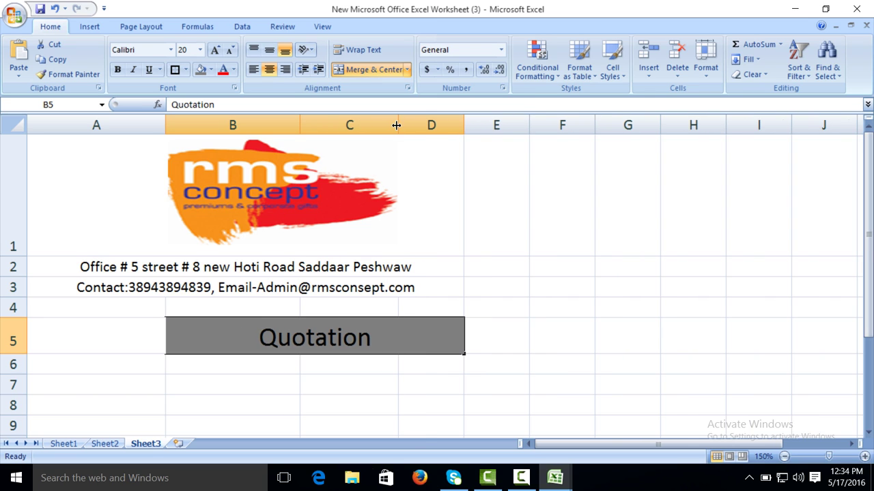
left_click_drag(305, 121, 337, 123)
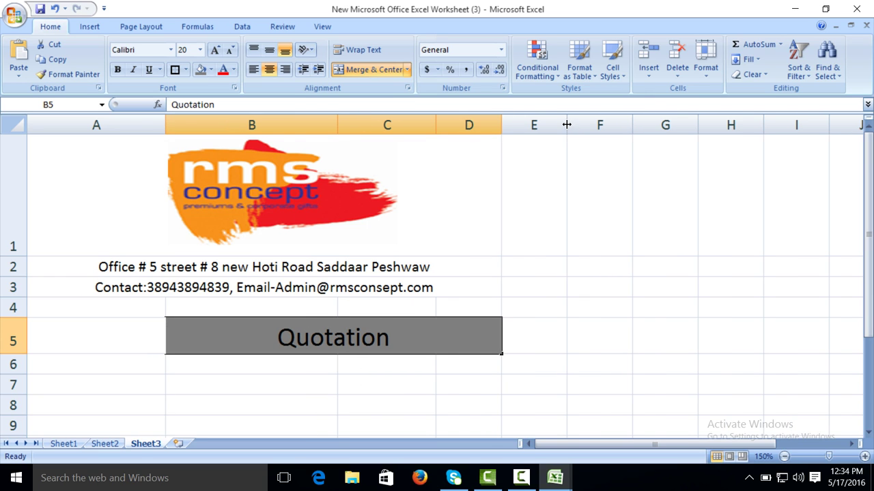
left_click_drag(567, 124, 591, 124)
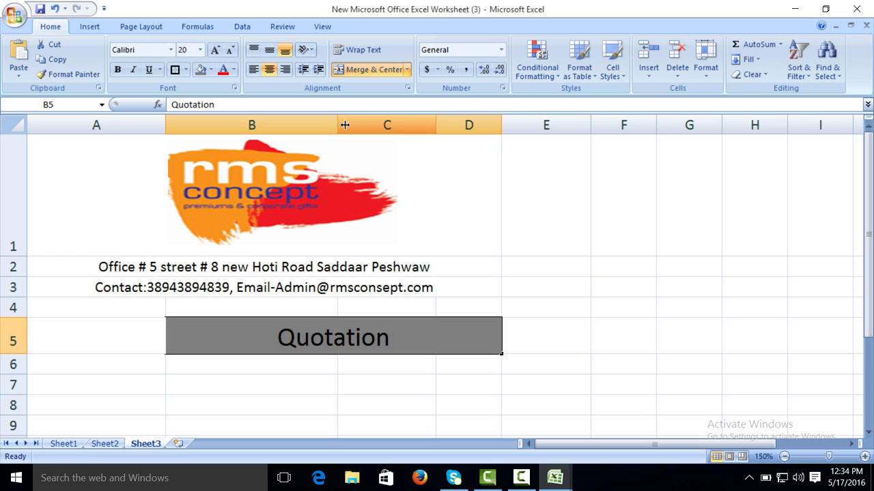
left_click_drag(345, 125, 298, 124)
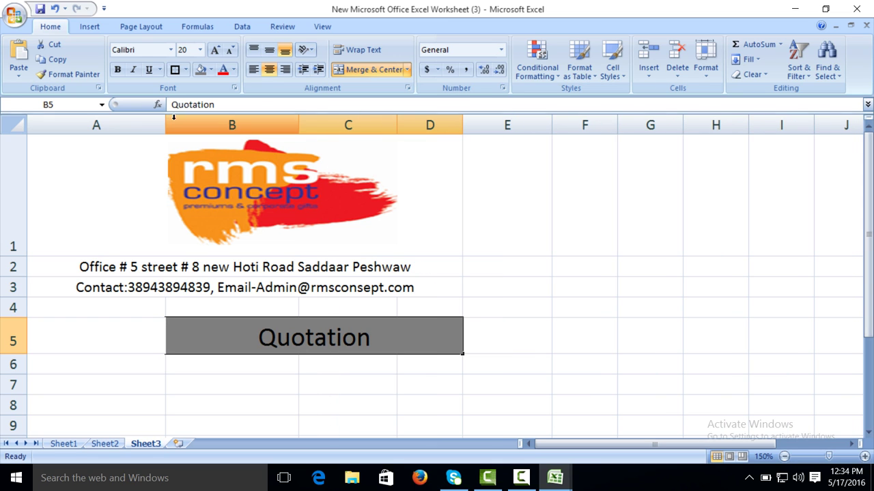
left_click_drag(166, 121, 131, 122)
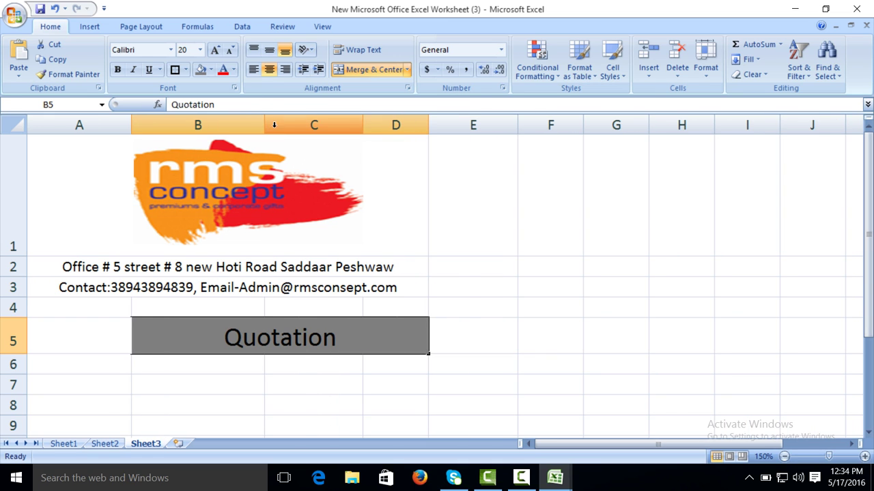
left_click_drag(265, 125, 283, 127)
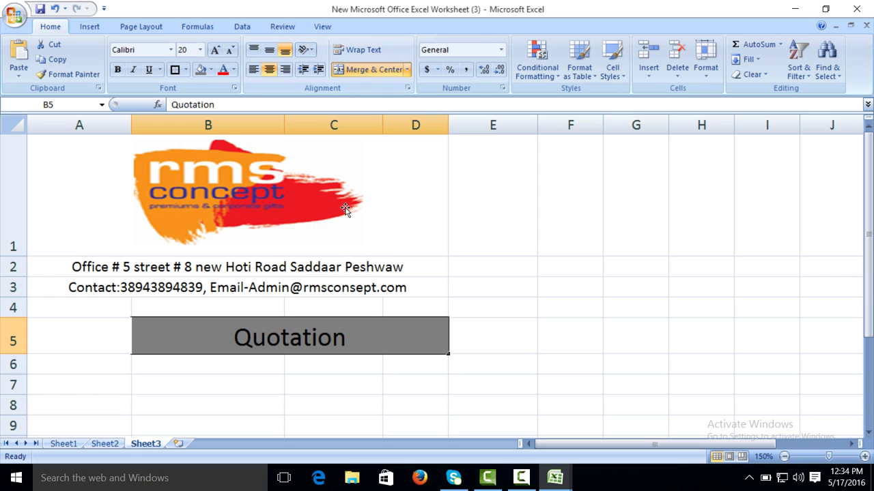
Step: Unmerge the title and merge it back across B5:C5 only
left_click(358, 72)
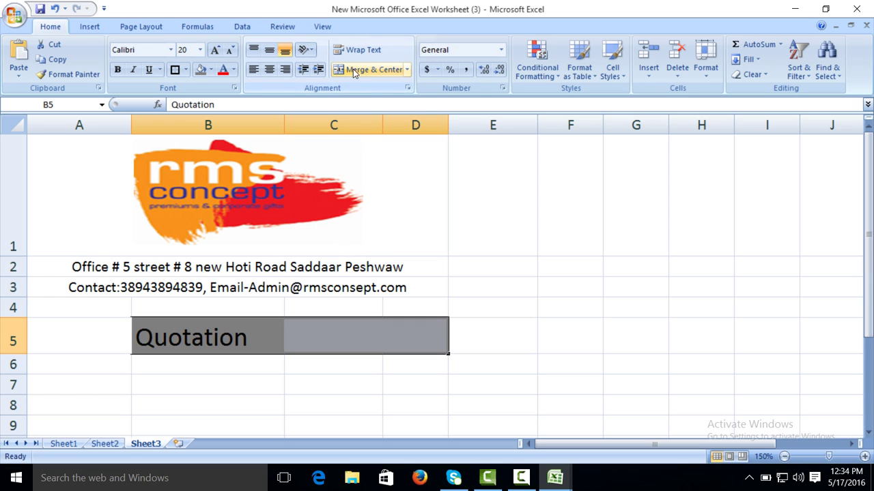
left_click(224, 337)
left_click_drag(225, 337, 303, 335)
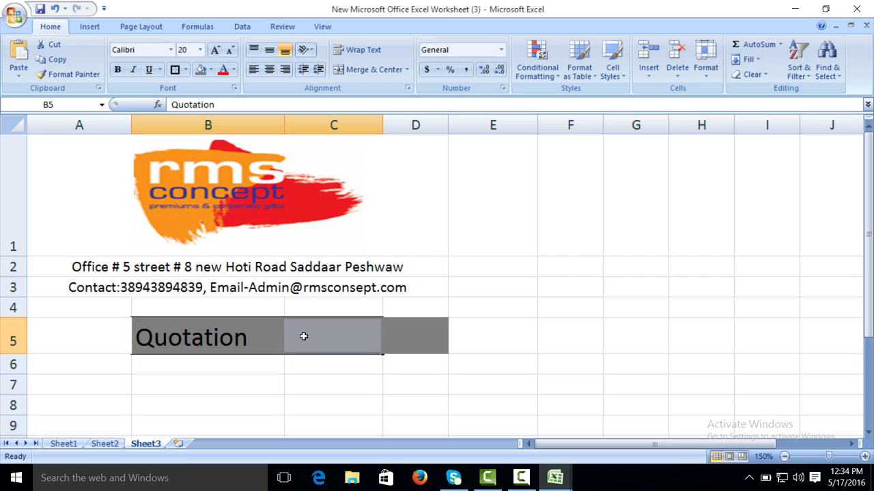
left_click(355, 70)
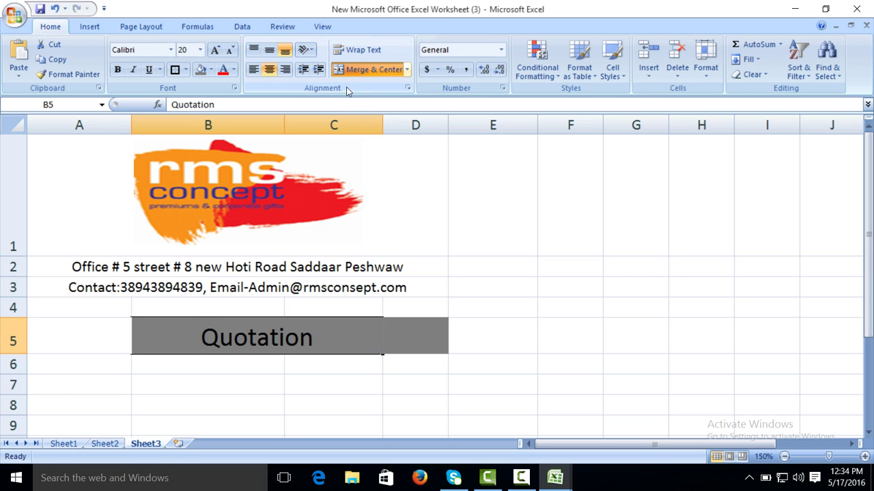
Step: Leave D5 unfilled and apply an outside border around the Quotation title cell
left_click(422, 349)
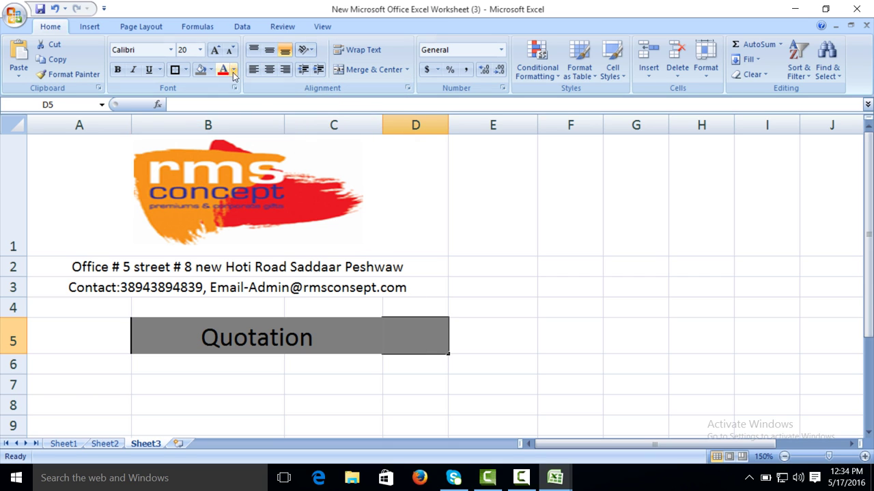
left_click(212, 70)
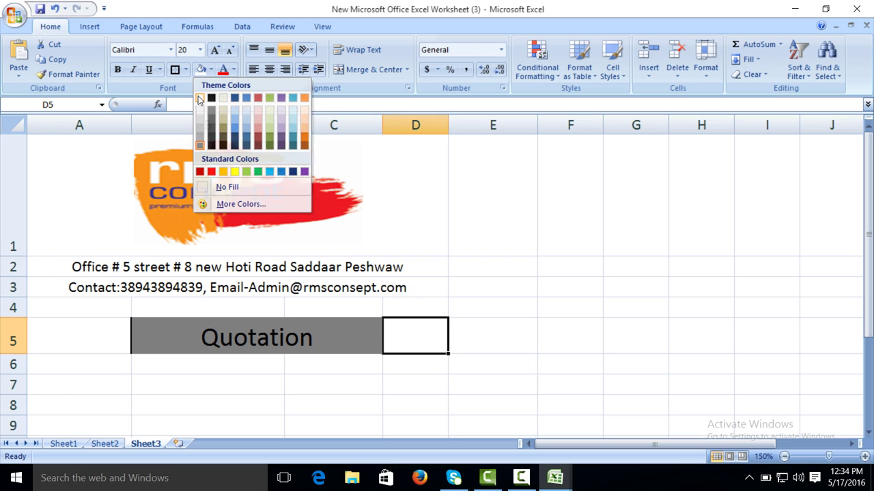
left_click(444, 310)
left_click(563, 381)
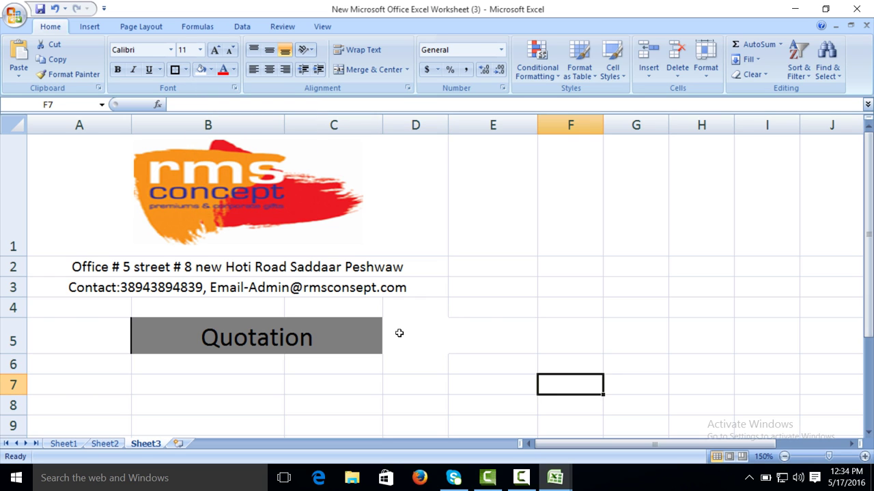
left_click(353, 330)
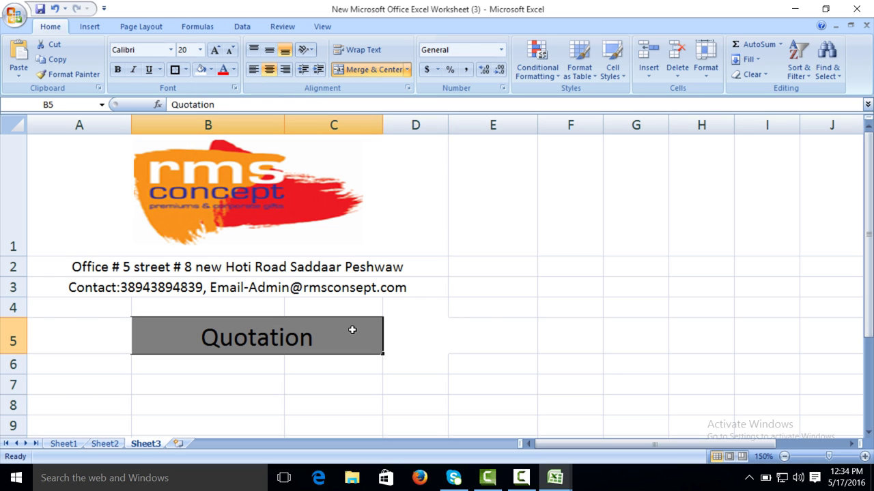
left_click(175, 70)
left_click(560, 260)
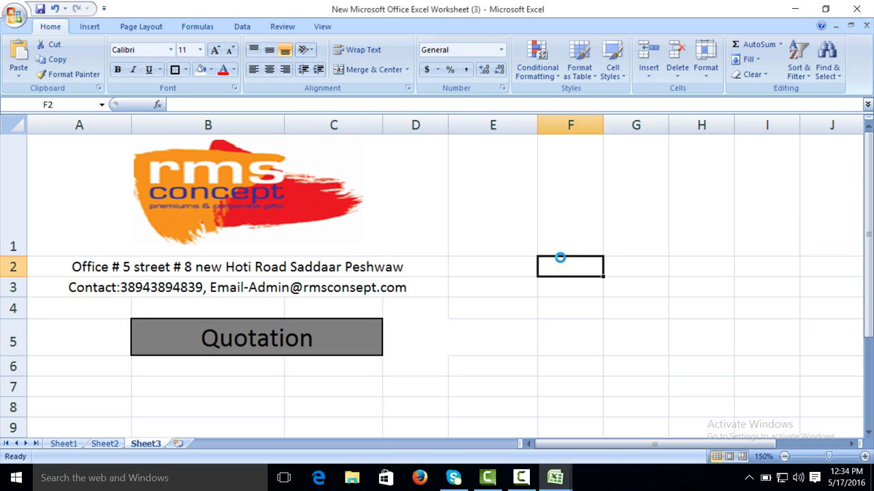
Step: Enter 'To' in A7 and 'Philips Morries Management LLC' in B7, then autofit column B
left_click_drag(868, 176, 868, 183)
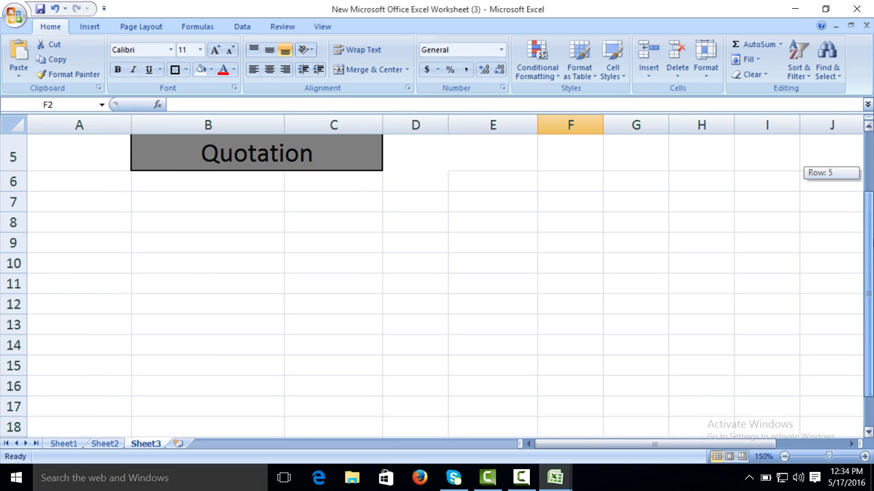
left_click(84, 197)
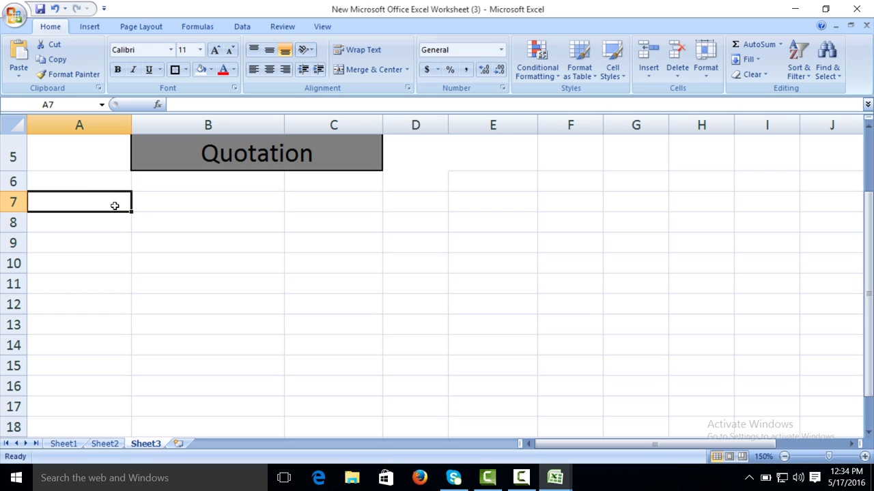
type("To")
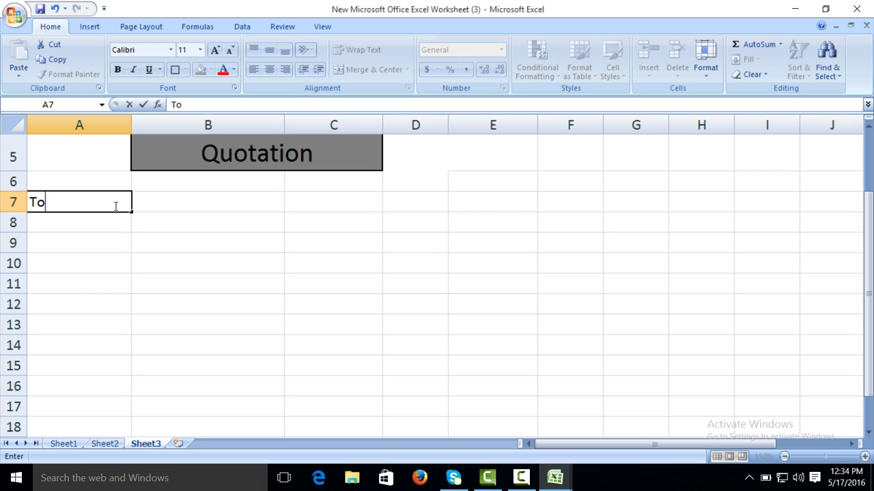
key("Tab")
type("P")
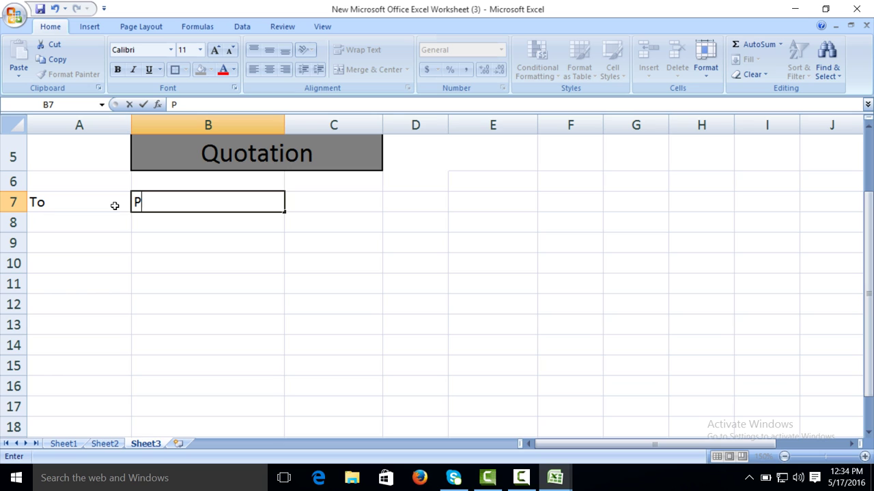
type("hi")
type("i")
type("lipc")
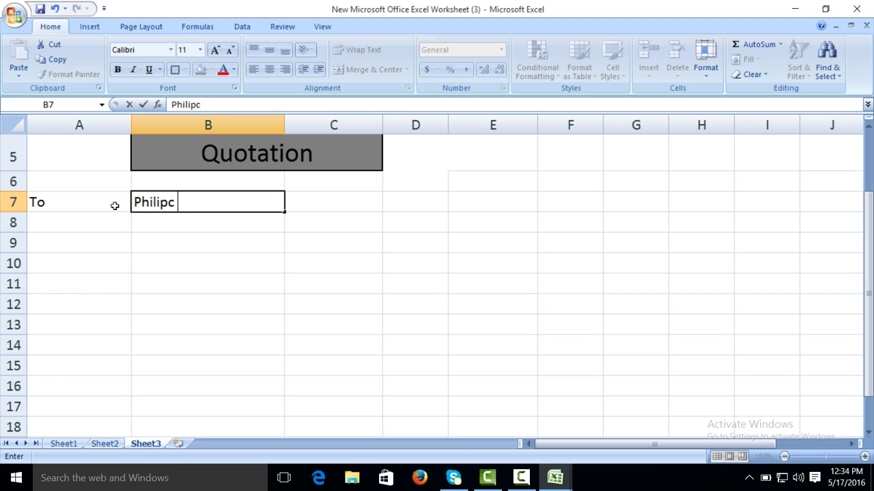
key("BackSpace")
type("s Morries ")
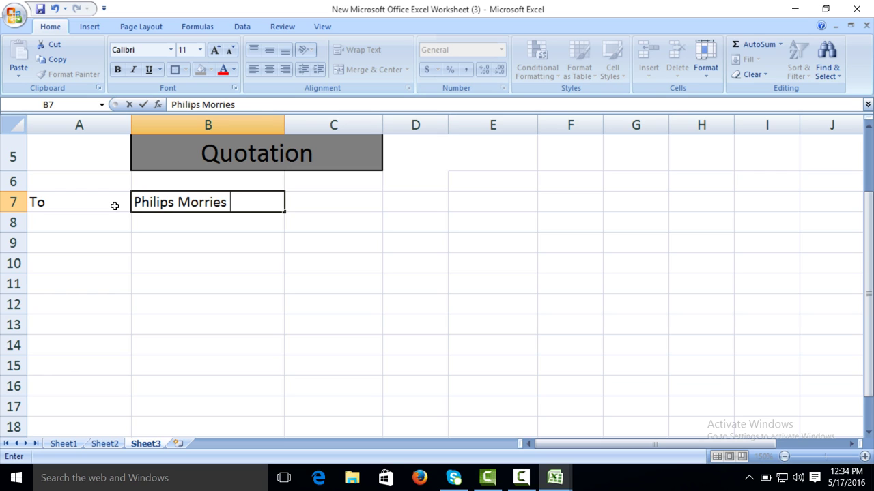
type("Managementt")
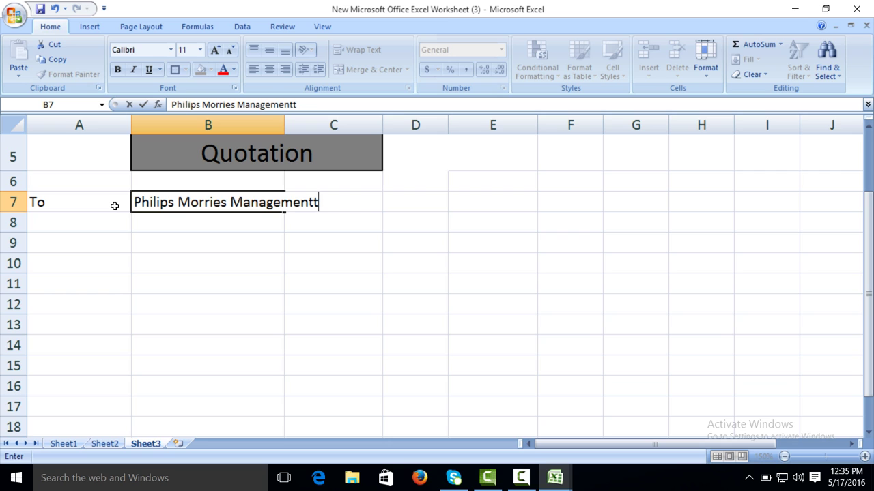
key("BackSpace")
type("LLLC")
key("BackSpace")
key("BackSpace")
type("C")
left_click(254, 242)
double_click(284, 120)
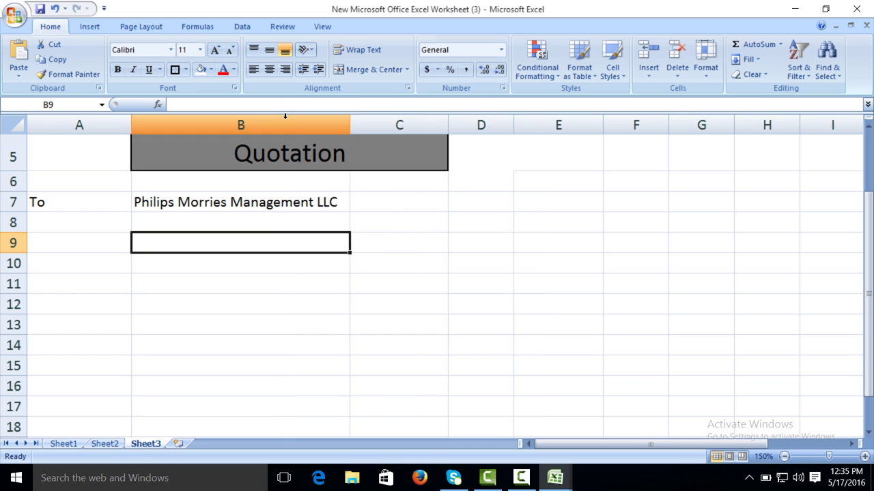
Step: Enter 'Attn' in A8 and the contact person's name in B8
left_click(112, 216)
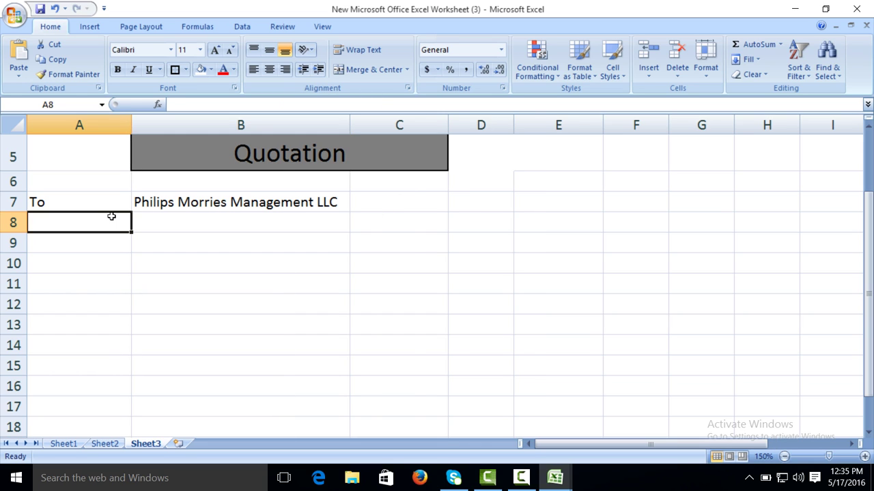
type("Attn")
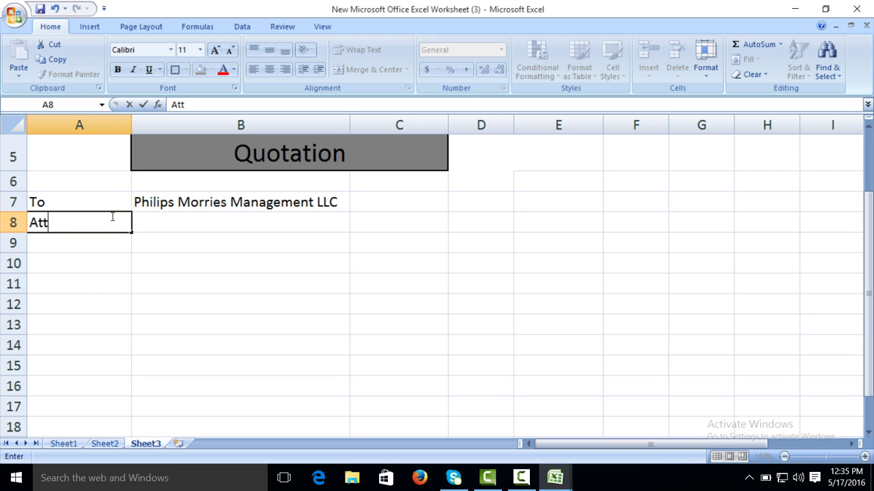
key("Tab")
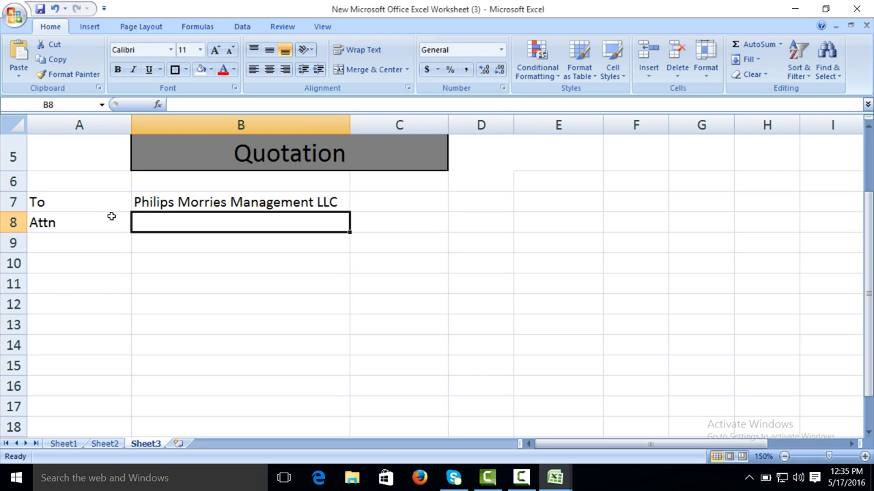
type("mr")
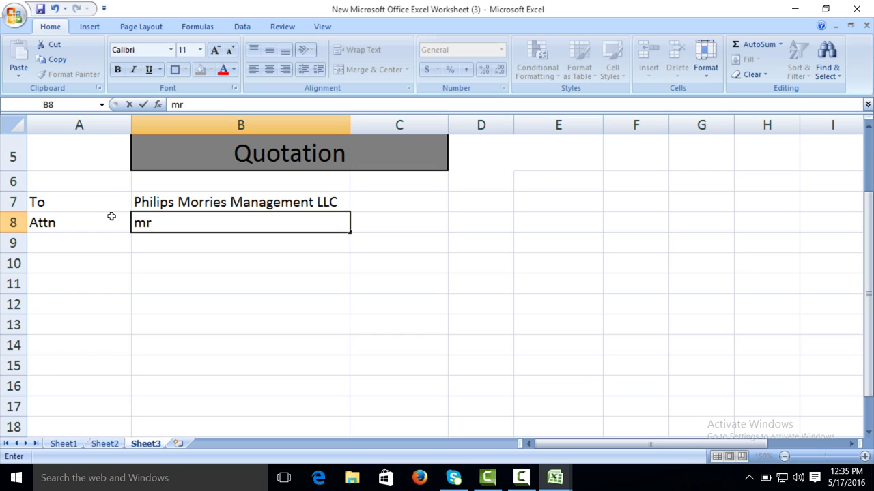
key("BackSpace")
key("BackSpace")
type("Mr.Lawranc")
key("Tab")
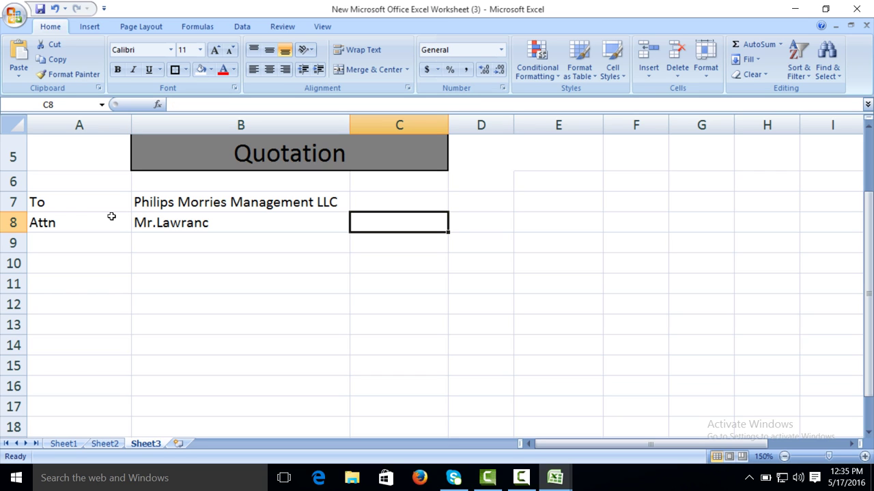
Step: Enter the label Ref No in C7 and the reference rms/01 in D7
left_click(379, 201)
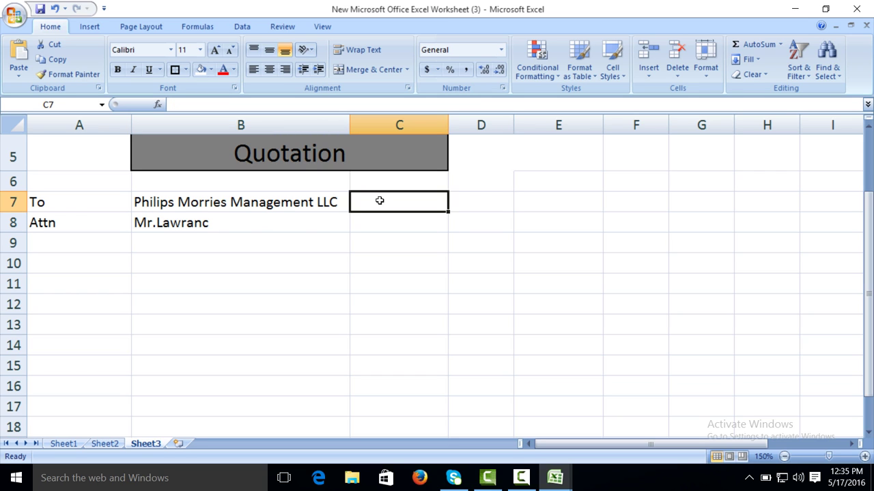
type("D")
key("BackSpace")
type("Ew")
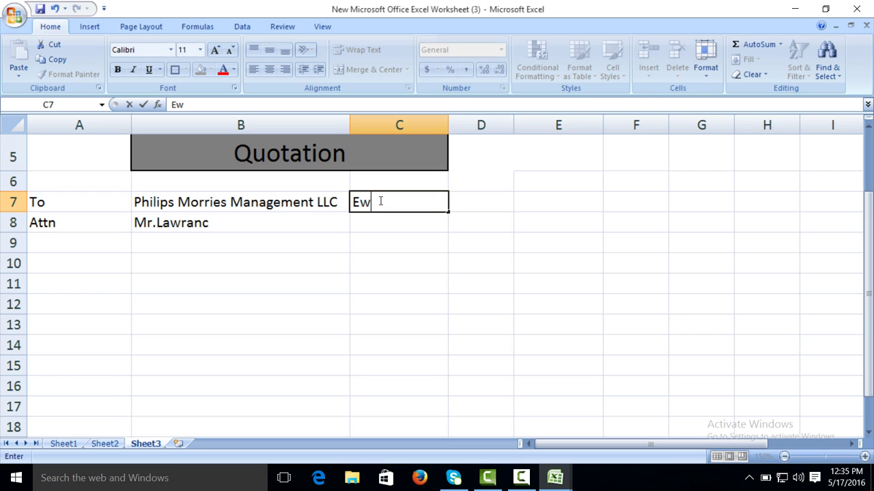
key("BackSpace")
key("BackSpace")
type("Ref No")
key("Tab")
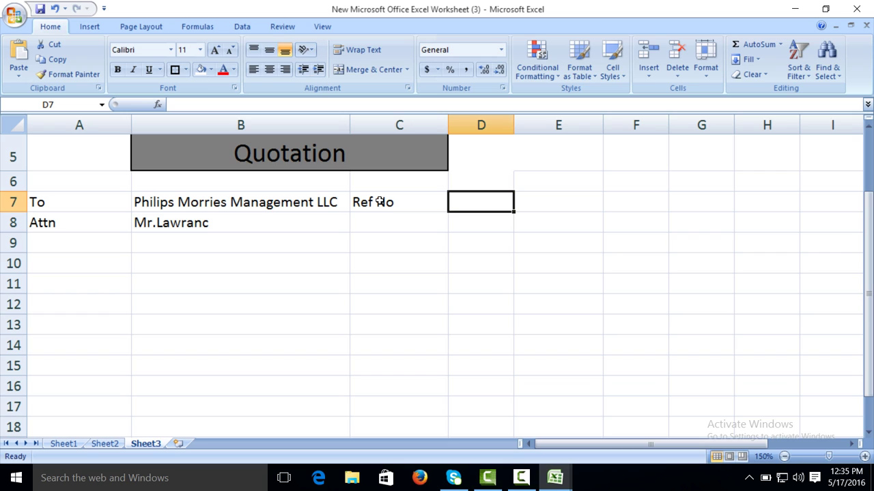
type("rms")
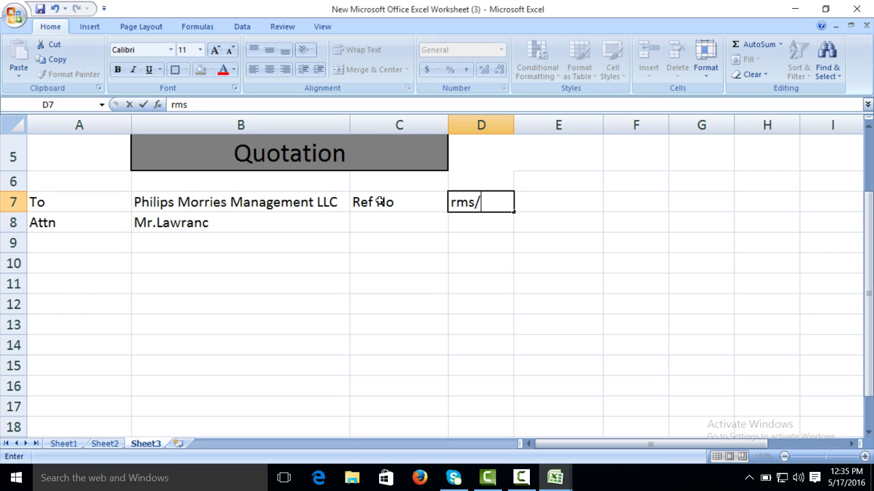
type("/01")
left_click(362, 229)
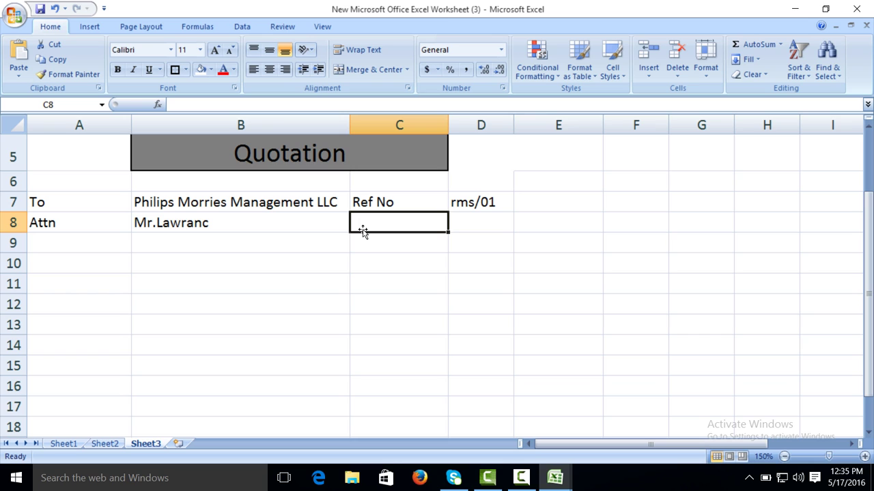
Step: Enter Date with 5/17/2016 in C8:D8 and auto-fit column D to show it
type("Date")
key("Tab")
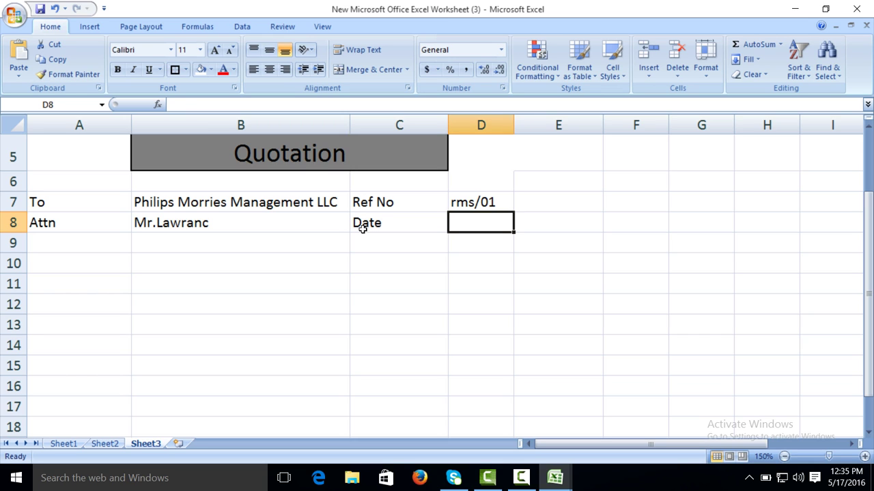
type("5")
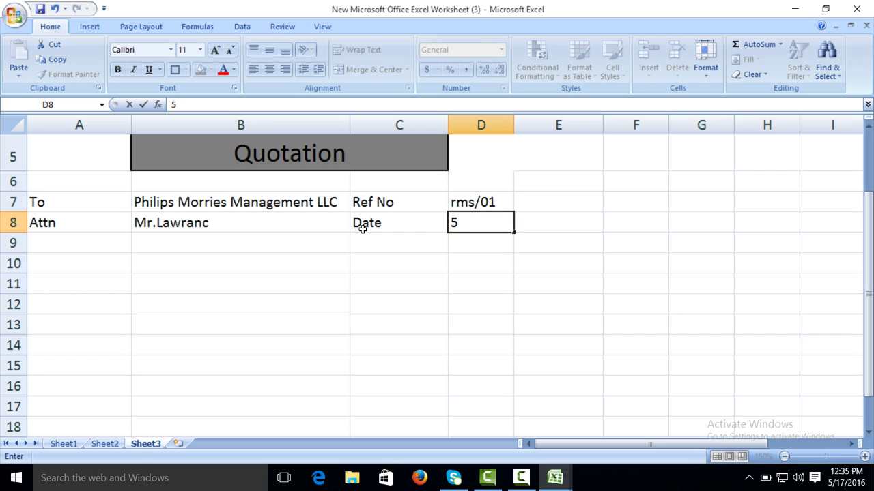
type("/17/2016")
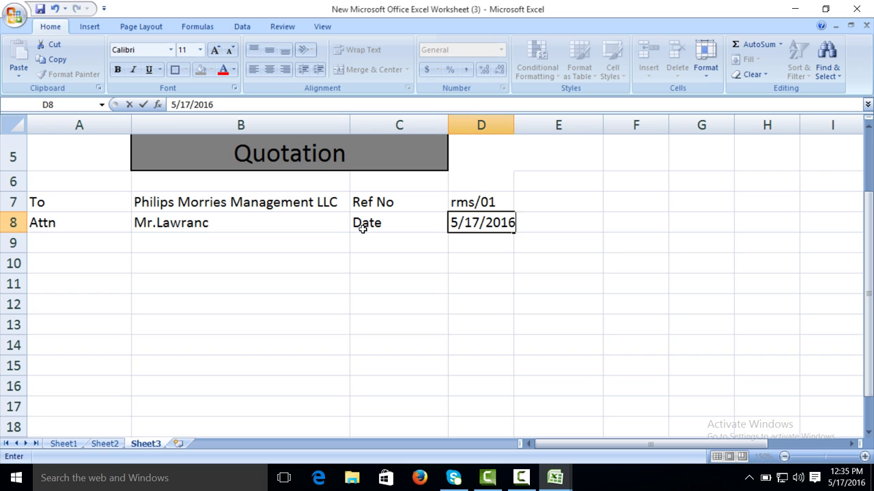
left_click(503, 299)
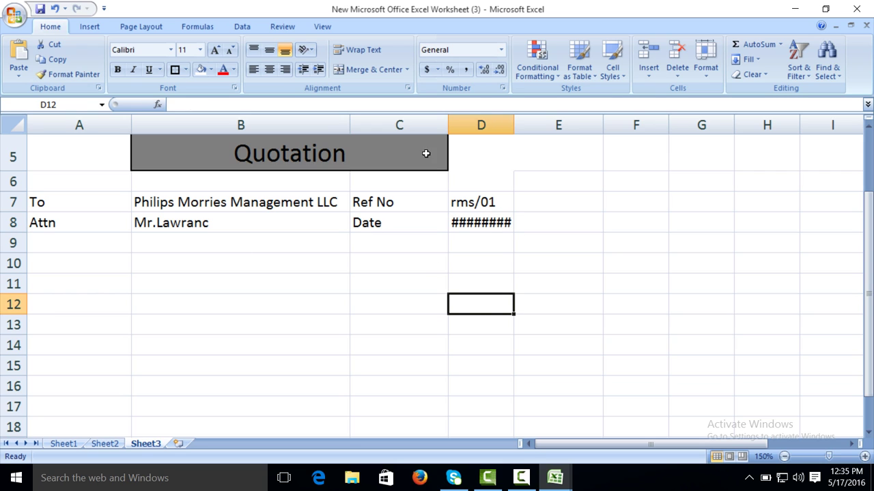
double_click(516, 122)
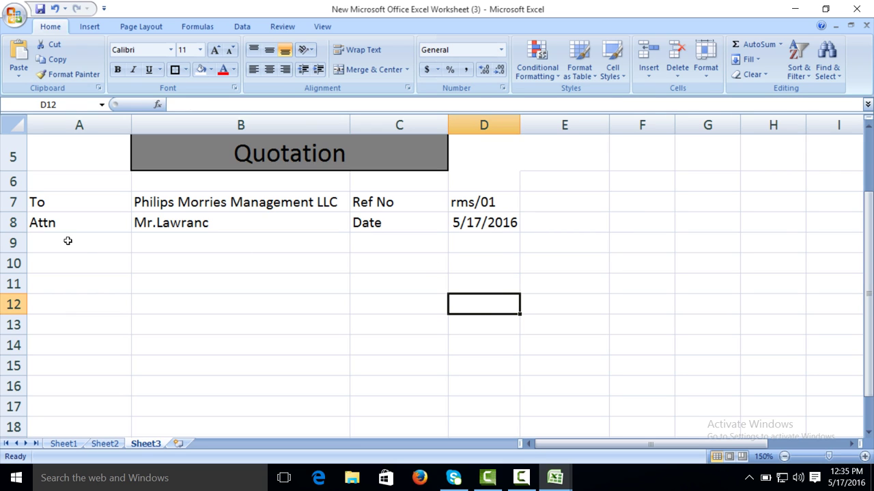
left_click_drag(47, 203, 460, 220)
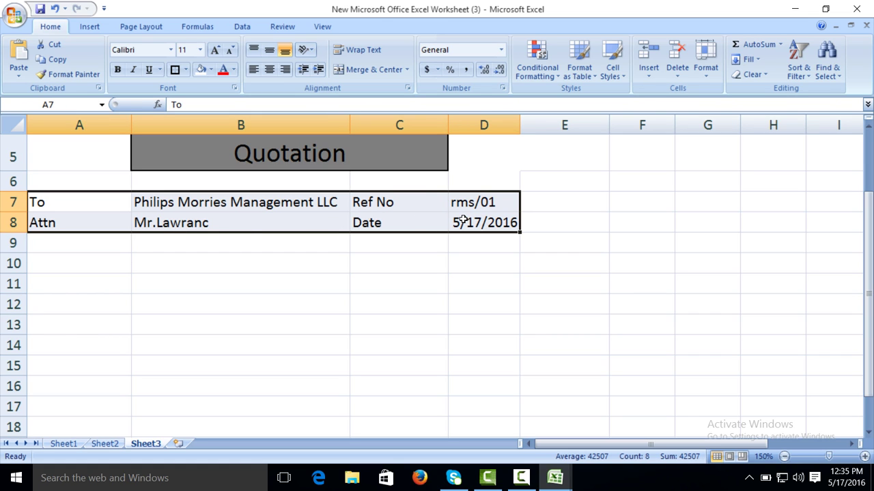
Step: Apply All Borders to the client and reference details block
left_click(185, 69)
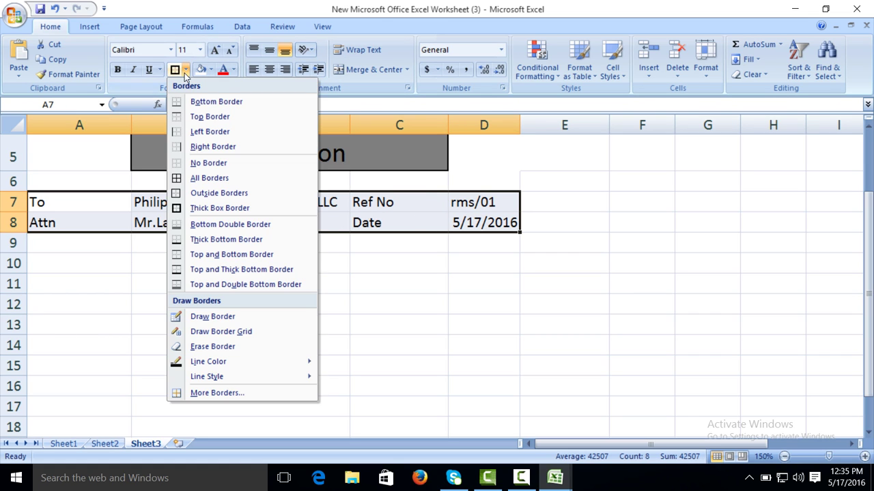
left_click(182, 179)
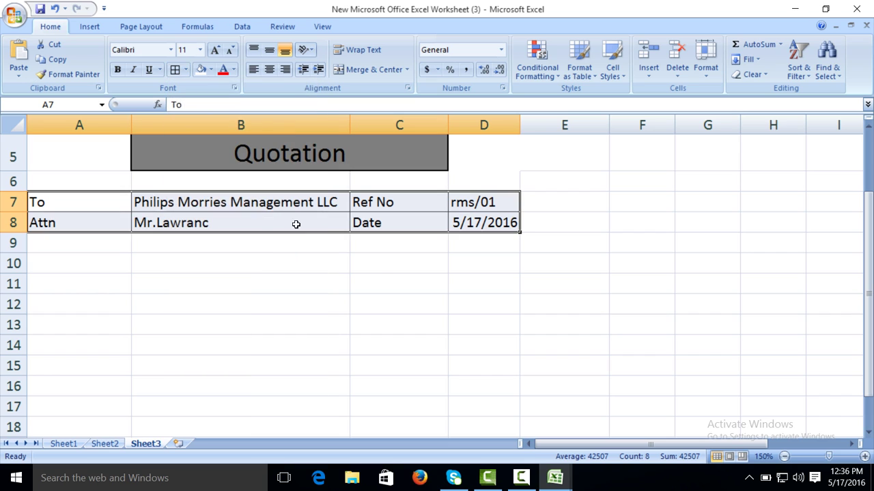
left_click(602, 291)
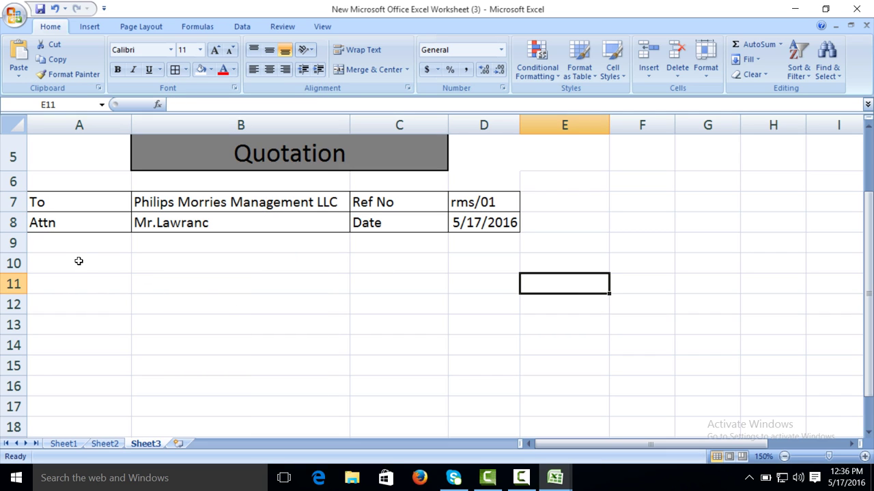
Step: Fill A9:D9 blue and give it a thick box border
left_click_drag(71, 240, 464, 240)
left_click(211, 69)
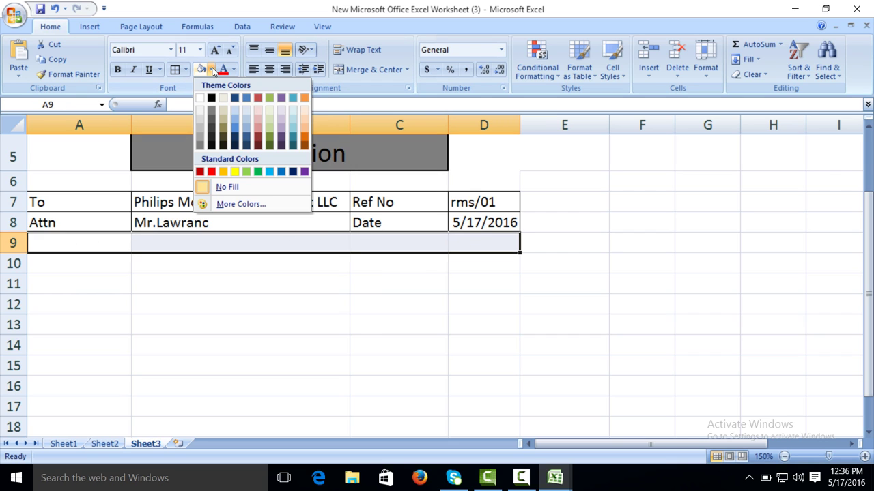
left_click(234, 124)
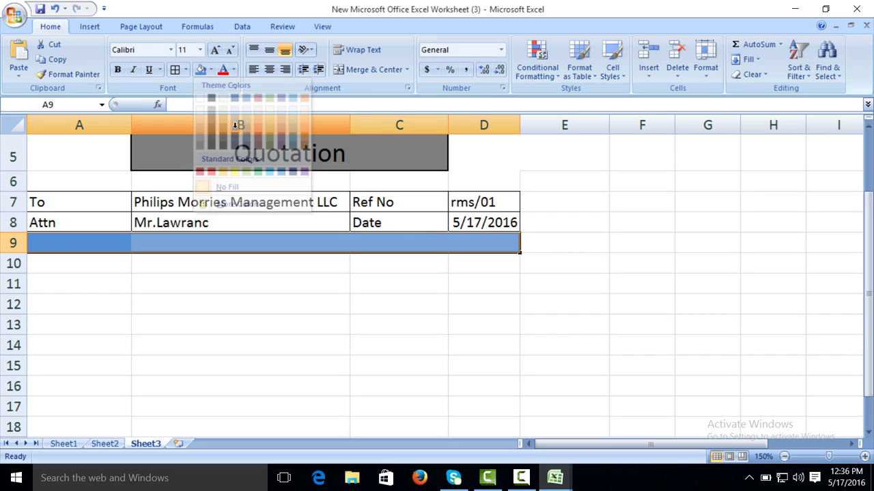
left_click(185, 69)
left_click(180, 211)
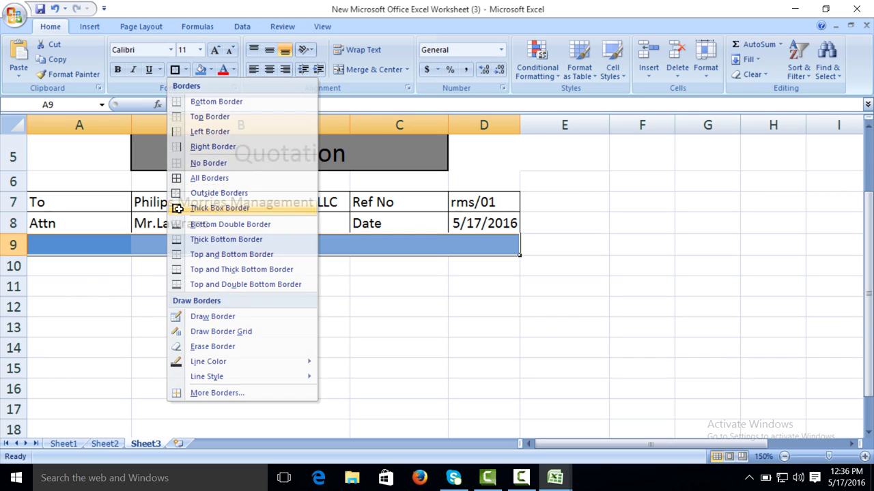
left_click(57, 266)
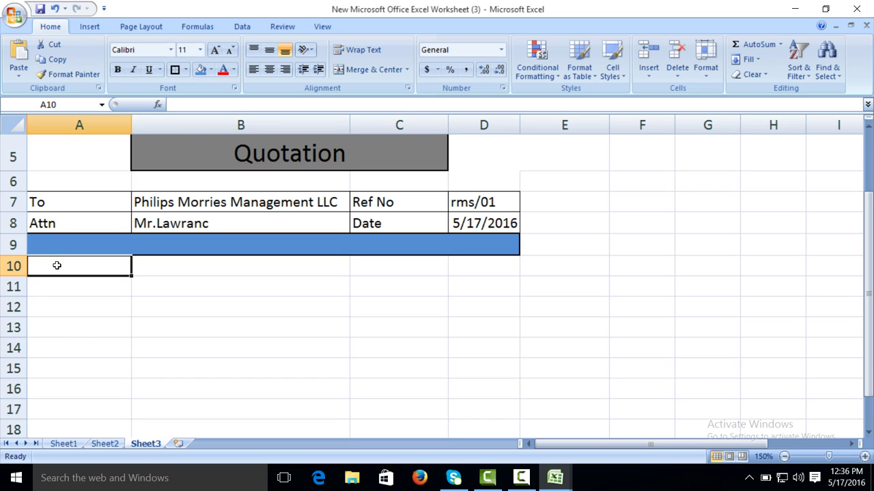
Step: Enter Item No, Item and Unit Price in cells A10 to A12
type("It")
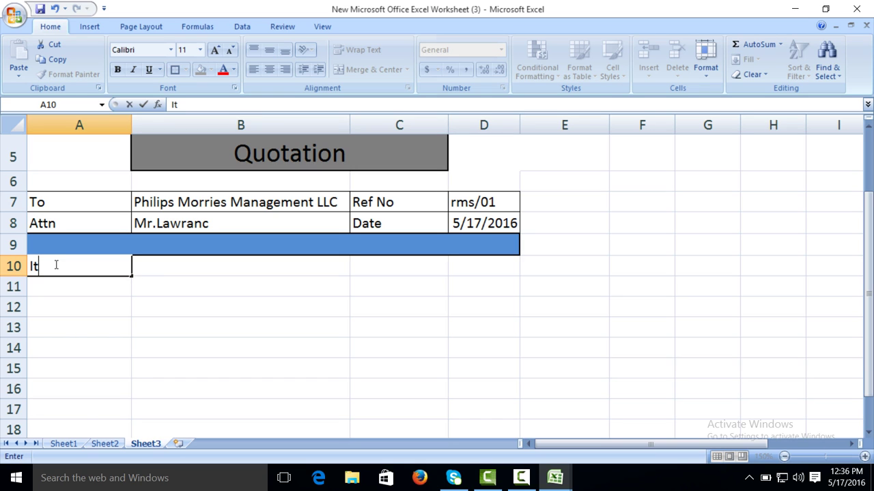
type("em No")
key("Tab")
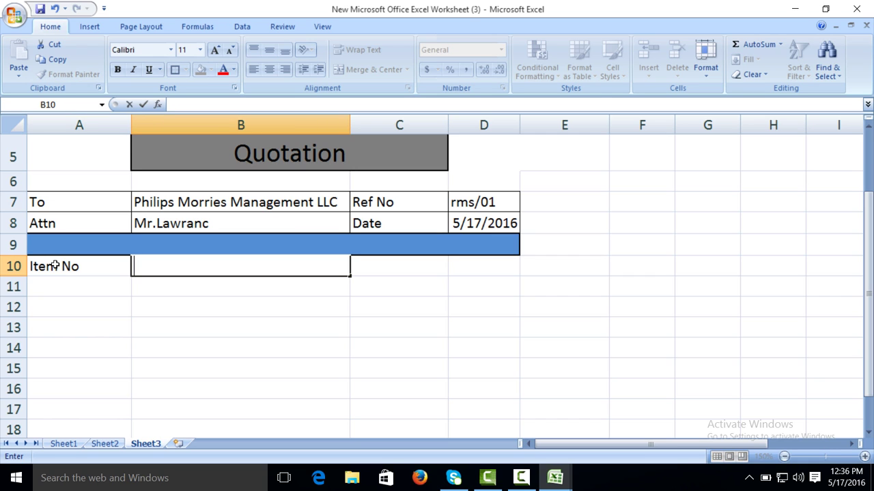
left_click(68, 282)
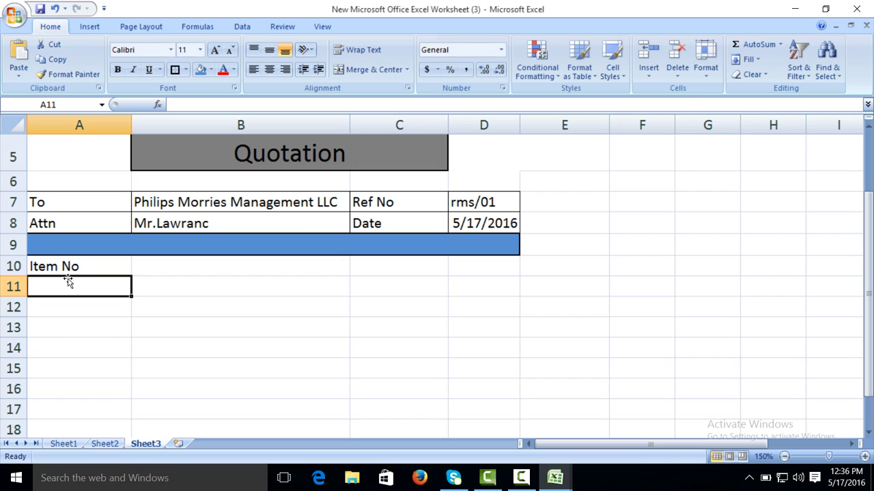
type("Item")
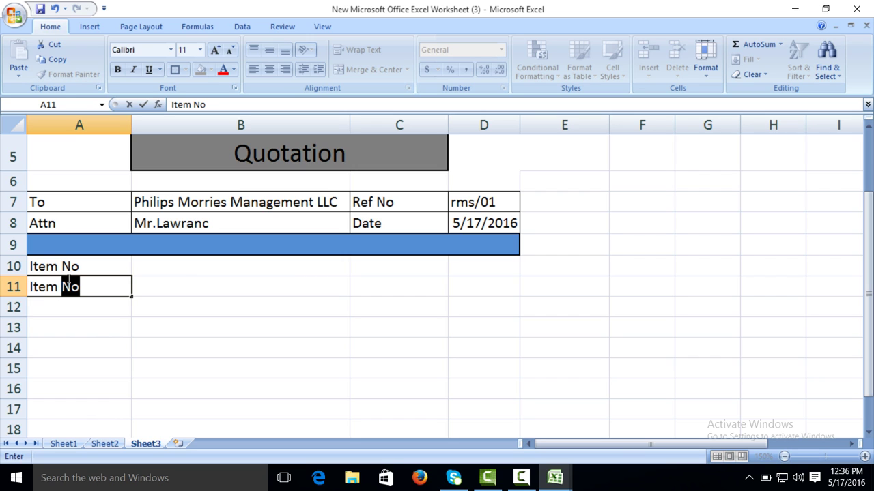
key("BackSpace")
key("Return")
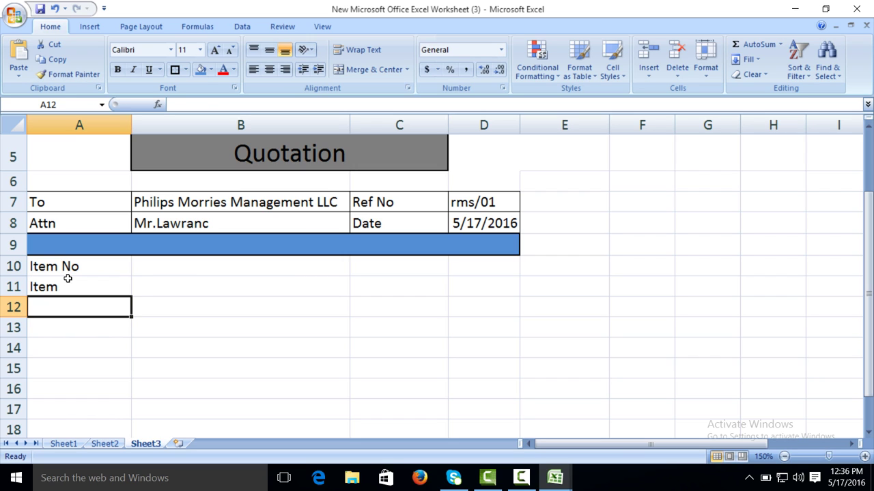
type("Unr Pr")
key("BackSpace")
key("BackSpace")
key("BackSpace")
key("BackSpace")
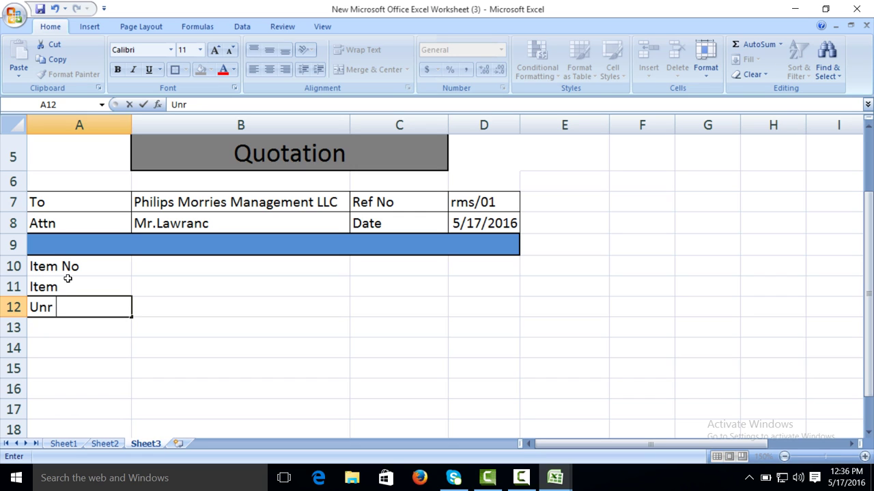
type("it Pi")
key("BackSpace")
type("rice")
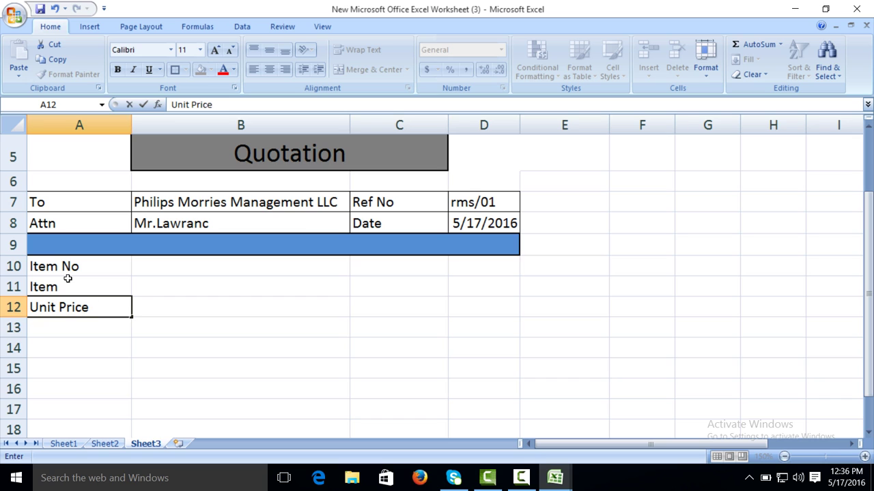
key("Return")
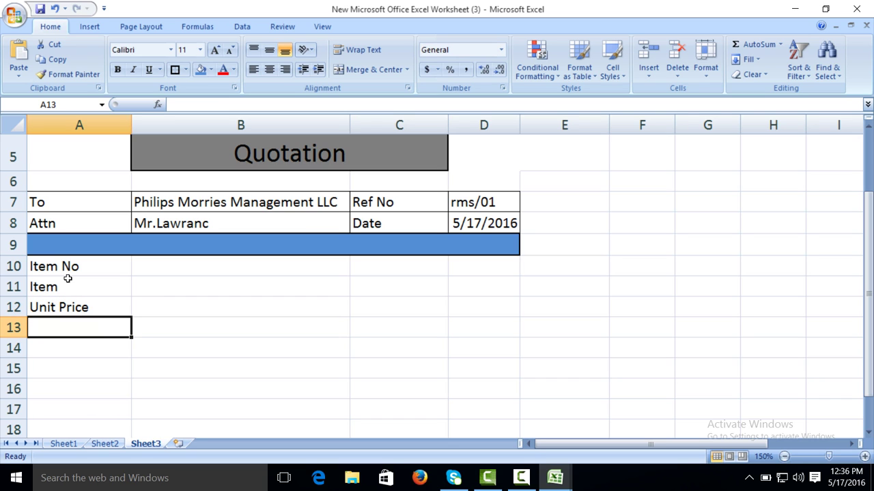
Step: Enter Materials in A13 and Description in A14
type("Mat")
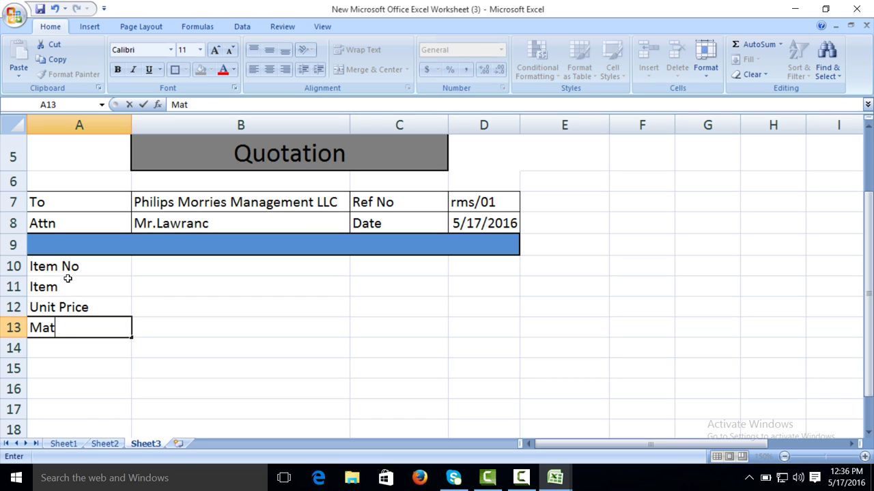
type("erials")
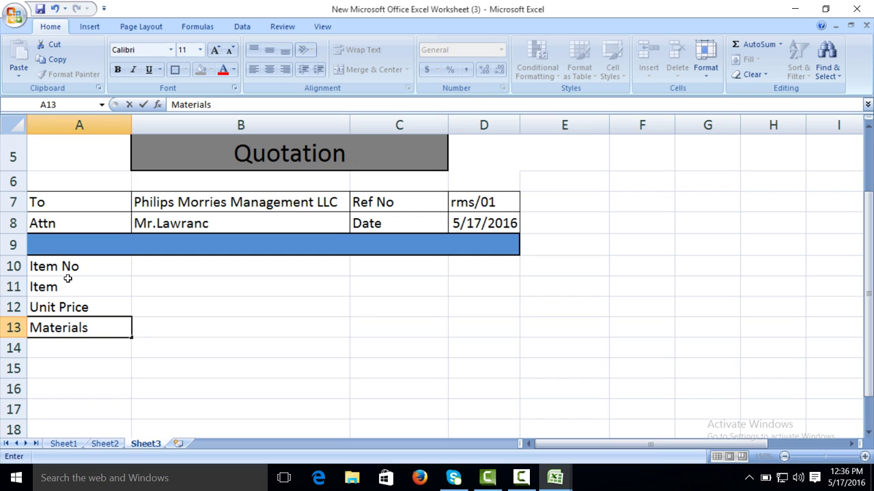
key("Return")
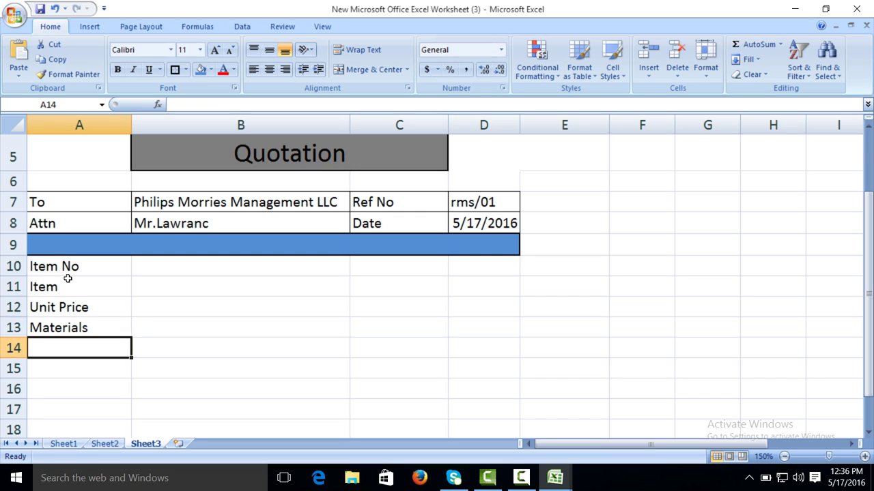
left_click(395, 264)
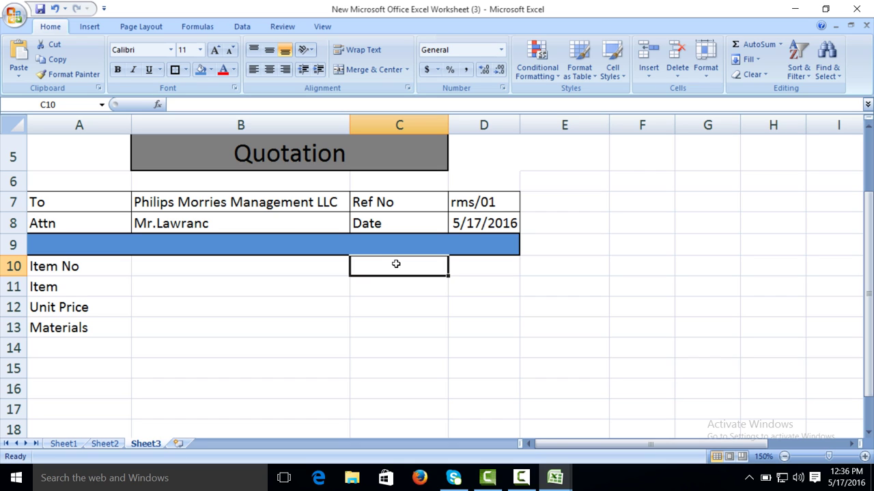
left_click(101, 349)
type("D")
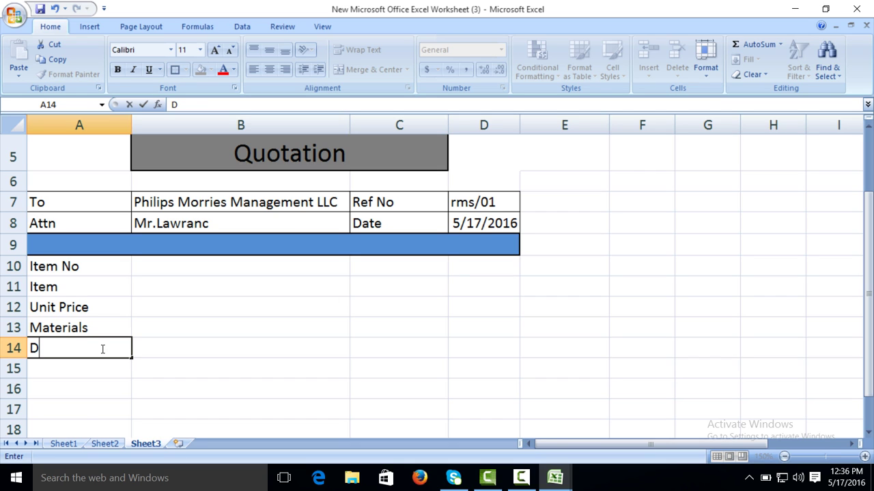
type("escription")
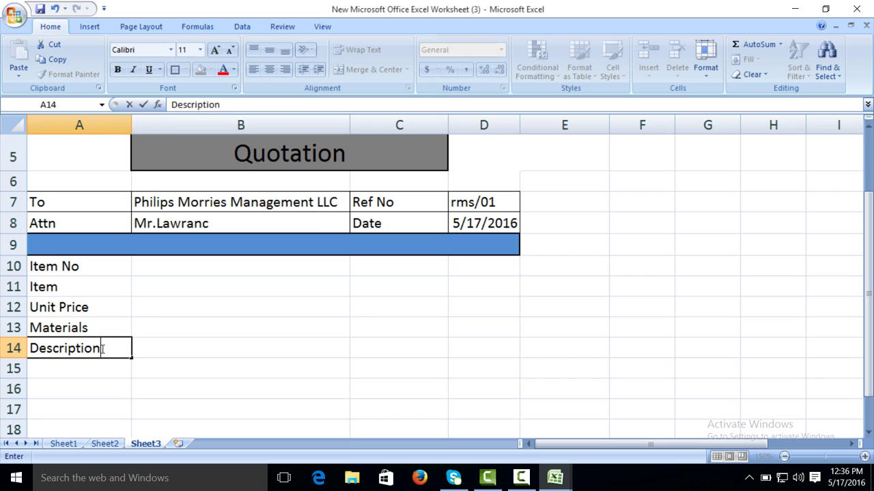
key("Tab")
left_click(369, 270)
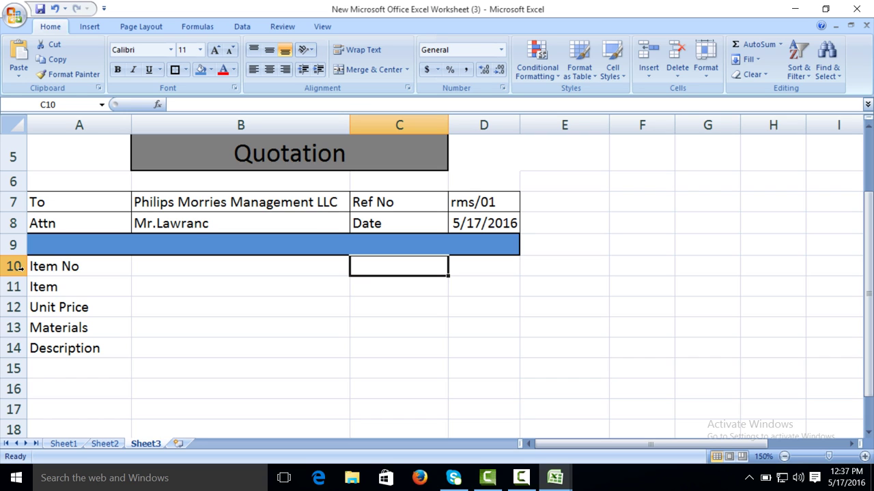
Step: Insert a blank row 10 above the Item No label
left_click(21, 267)
right_click(26, 271)
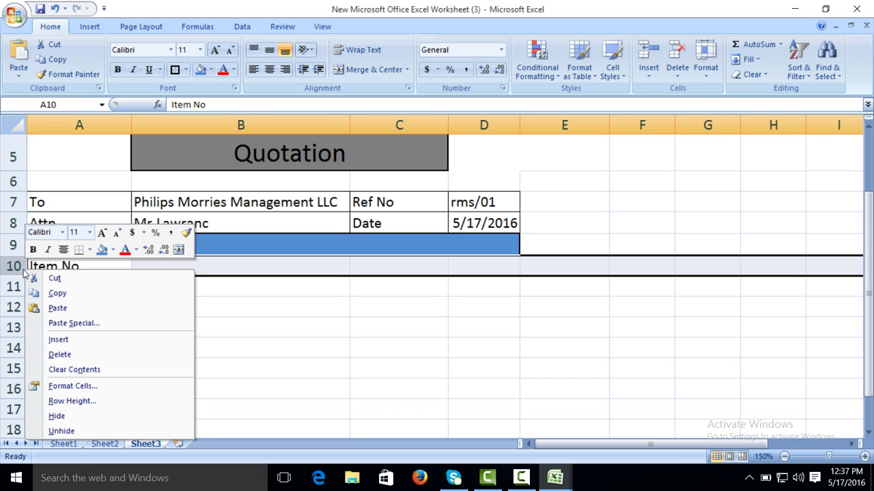
left_click(8, 266)
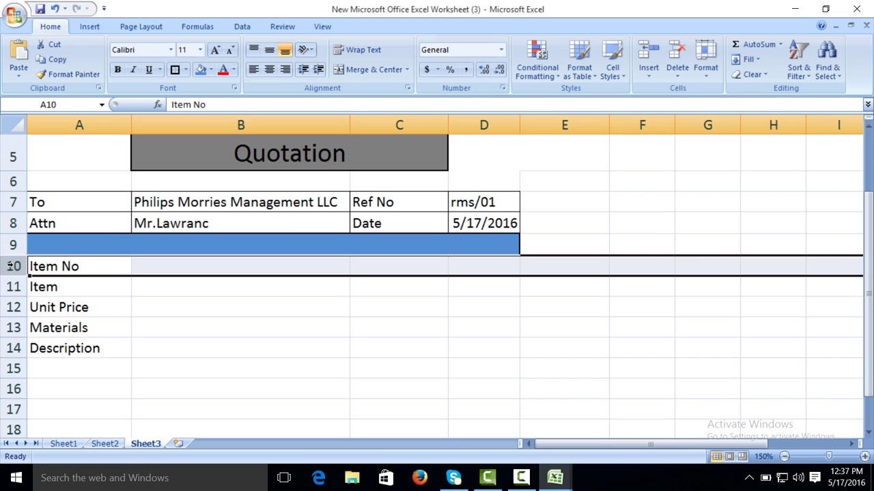
right_click(12, 266)
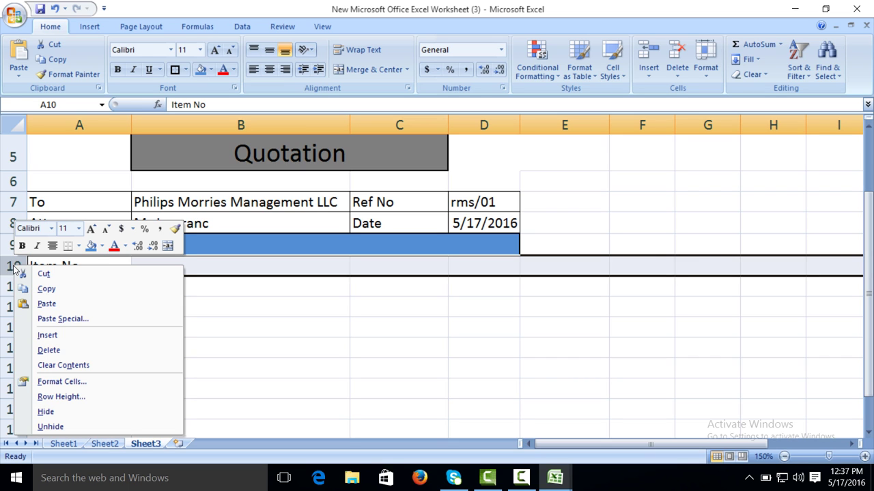
left_click(58, 335)
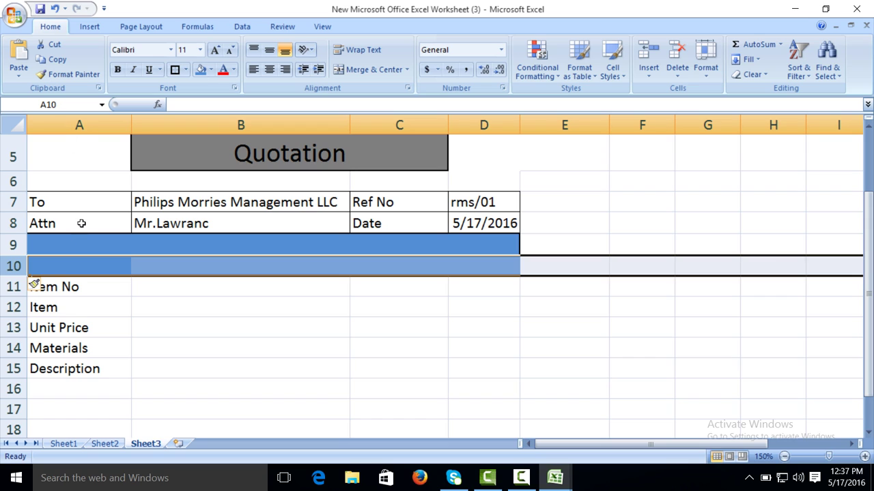
Step: Fill A10:D10 white and raise row 10's height to about 81.75
left_click(60, 262)
left_click_drag(59, 262, 474, 264)
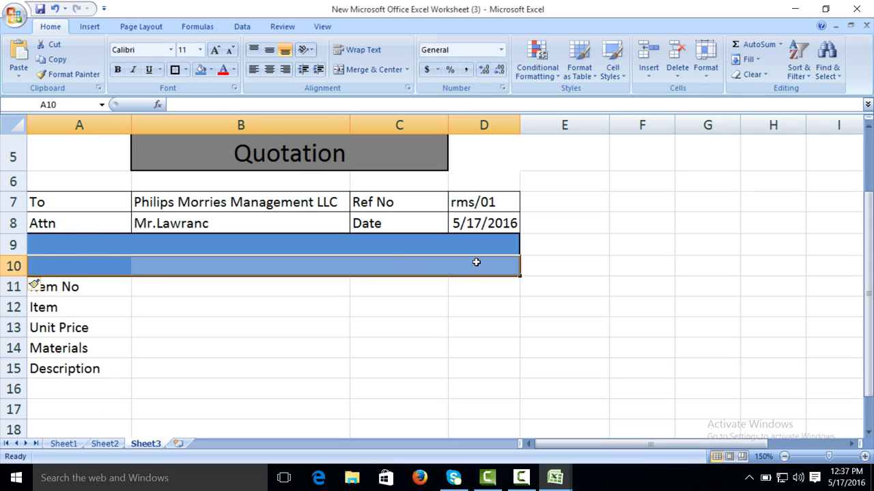
left_click(211, 69)
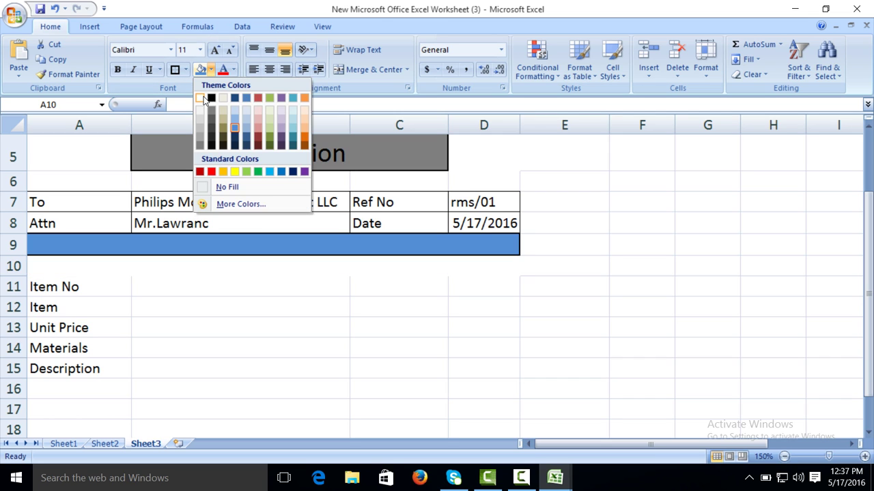
left_click(204, 98)
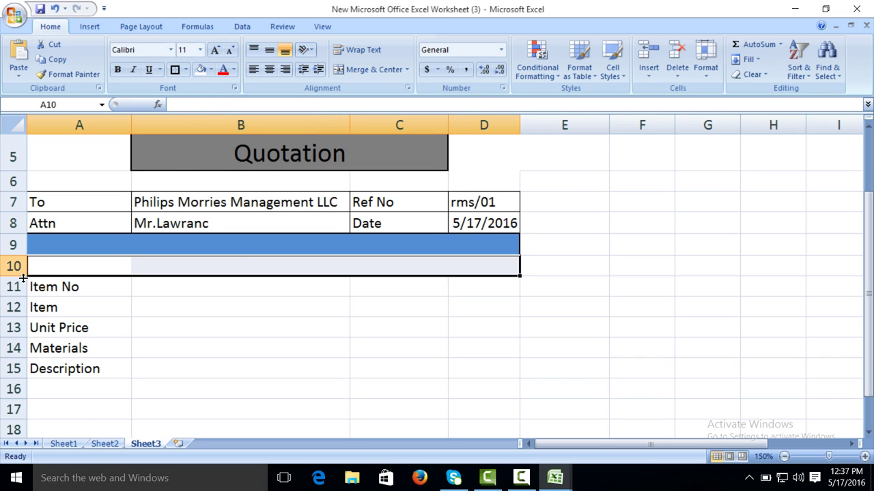
left_click_drag(23, 278, 23, 423)
Step: Merge and centre A10:D10 into one large cell
left_click(75, 303)
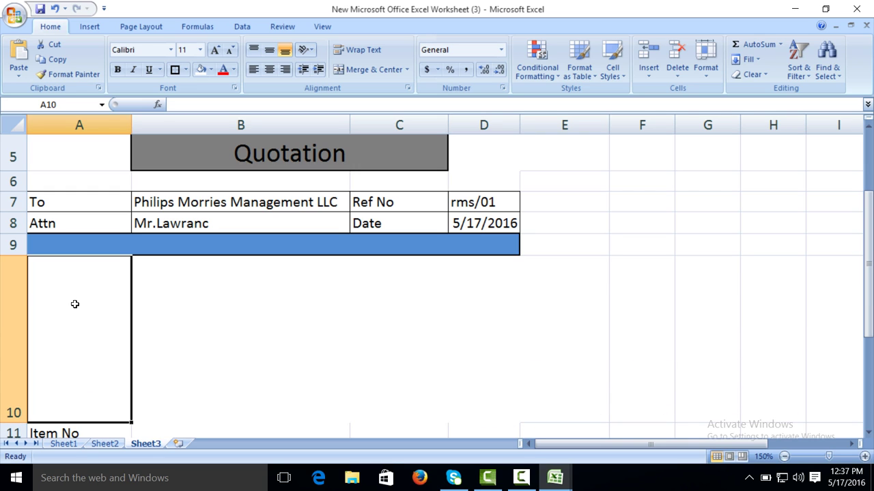
left_click_drag(75, 304, 467, 318)
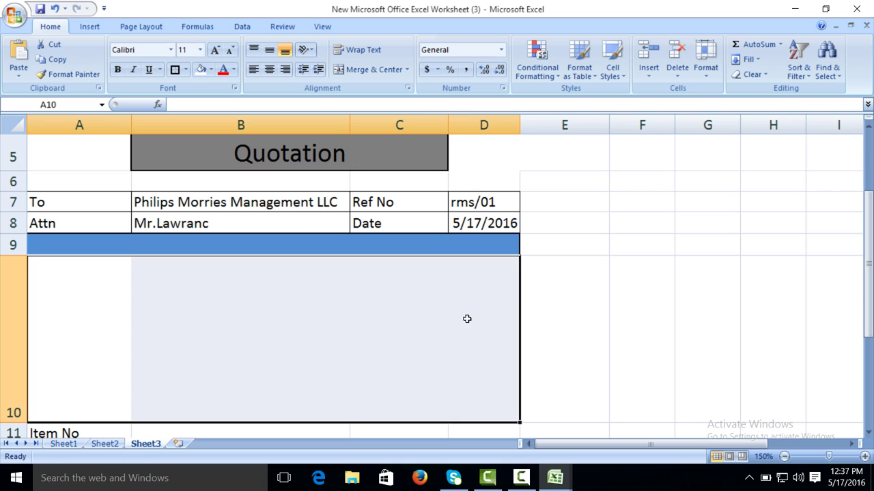
left_click(368, 69)
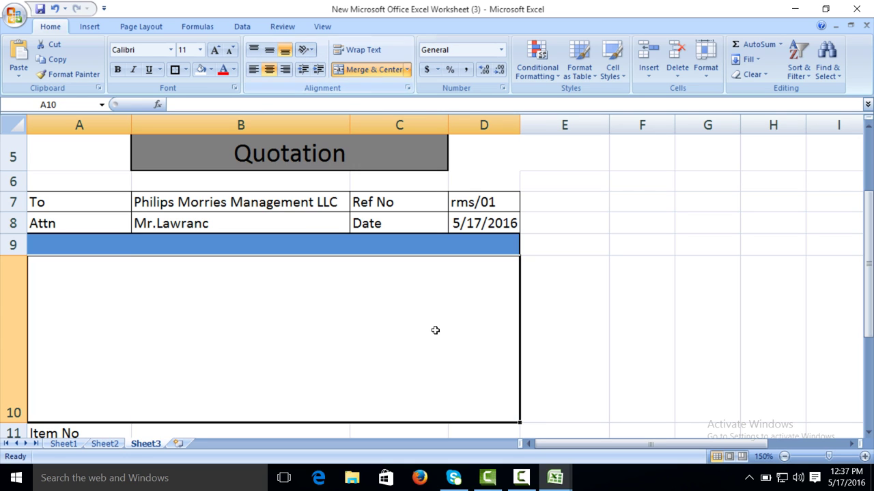
Step: Paste the sandwich bag picture from the Quotation Oigional (2) workbook into merged A10
mouse_move(554, 478)
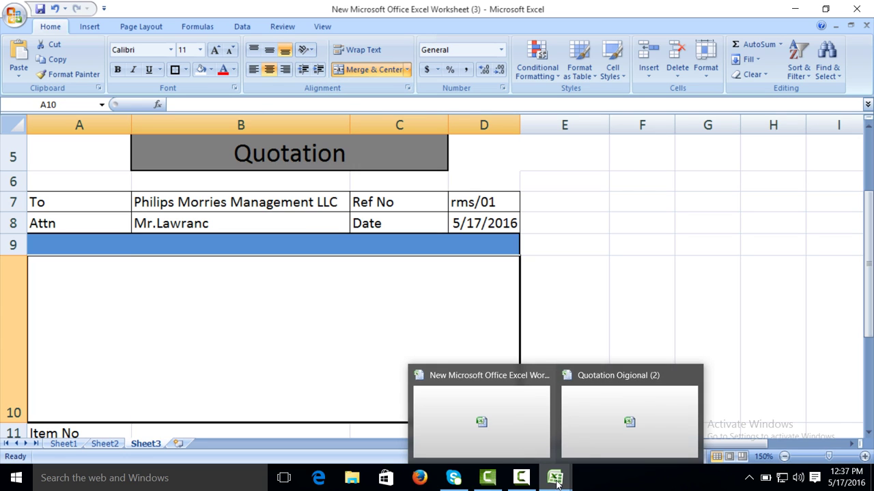
left_click(624, 437)
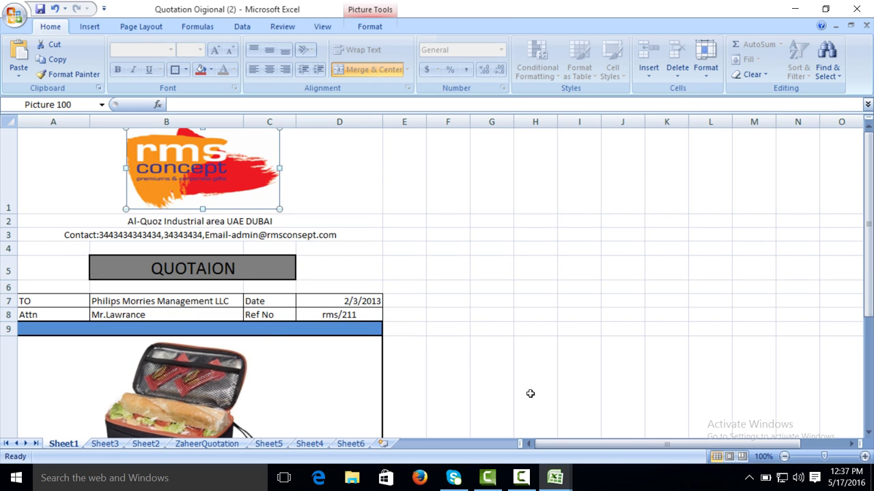
left_click(213, 367)
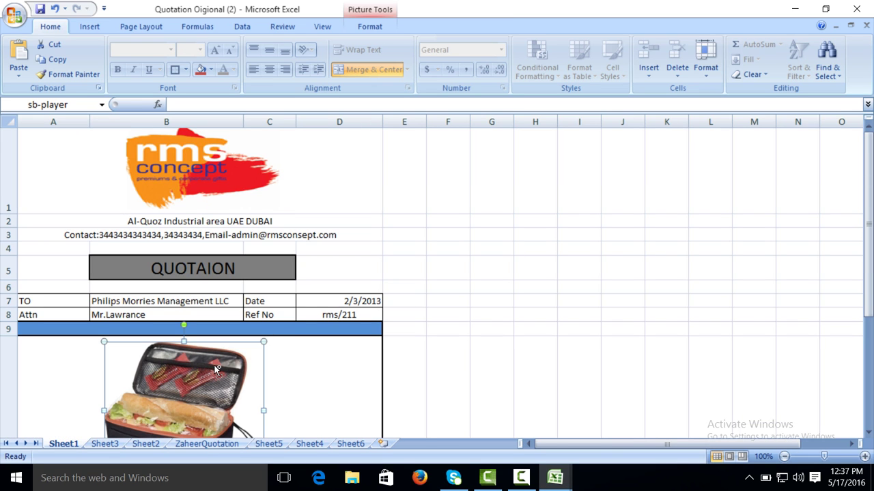
mouse_move(556, 483)
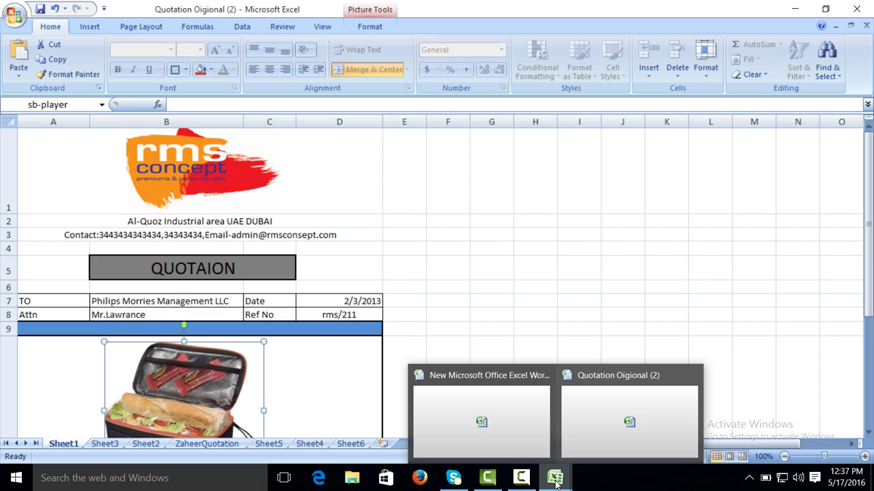
left_click(515, 415)
right_click(241, 308)
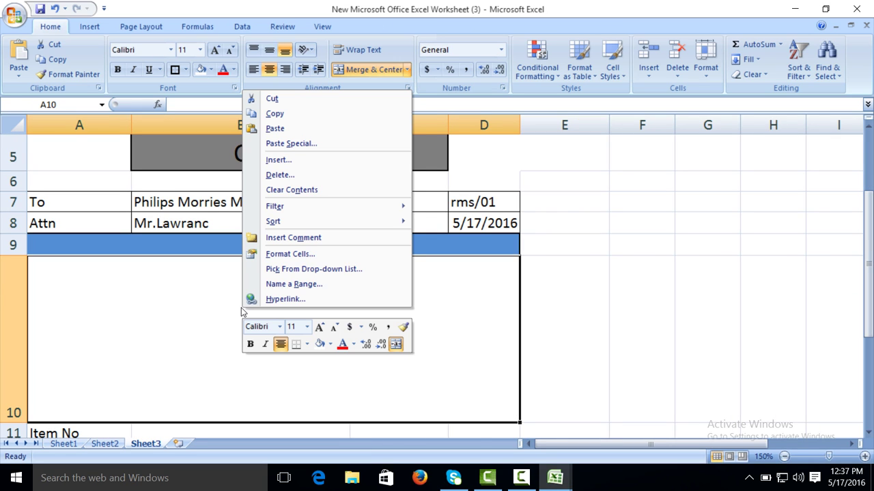
left_click(273, 129)
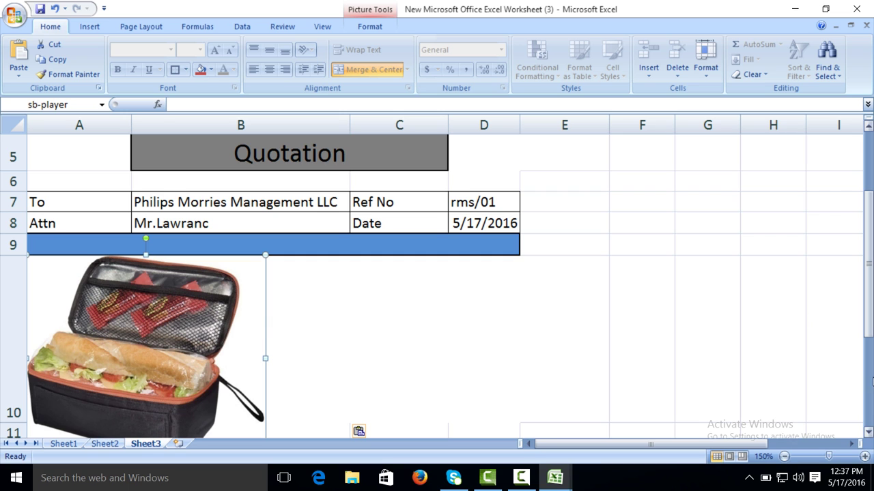
Step: Centre the picture under columns B–C and shrink its height to fit row 10
left_click(869, 434)
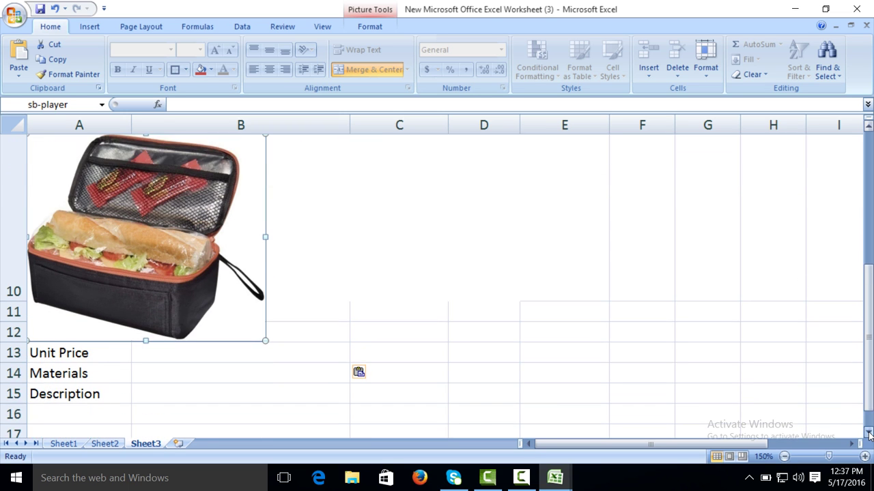
left_click_drag(167, 238, 303, 227)
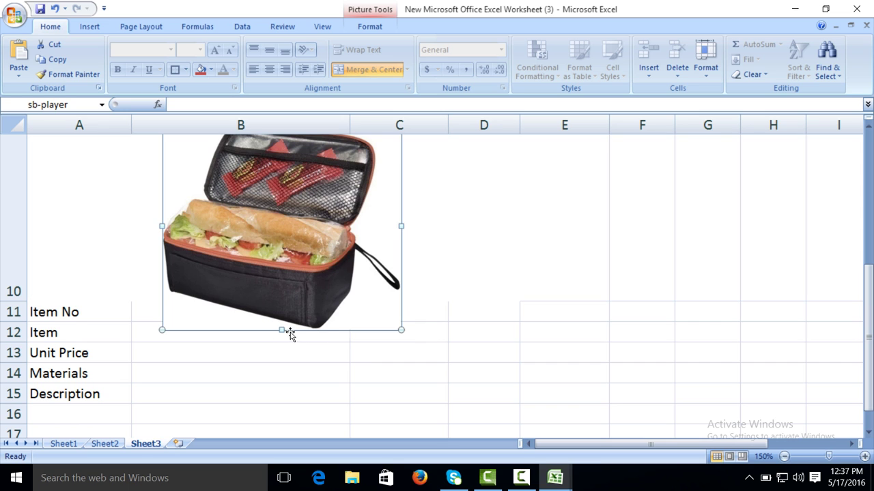
left_click_drag(282, 328, 282, 305)
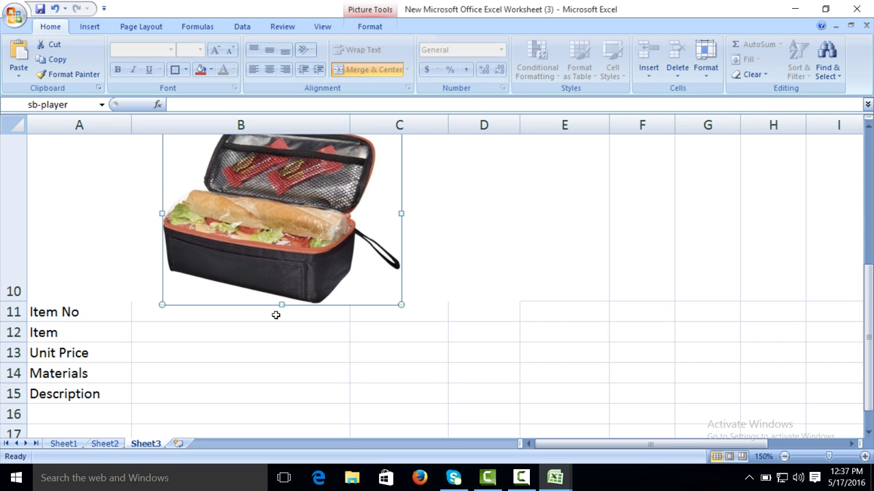
left_click_drag(283, 305, 284, 288)
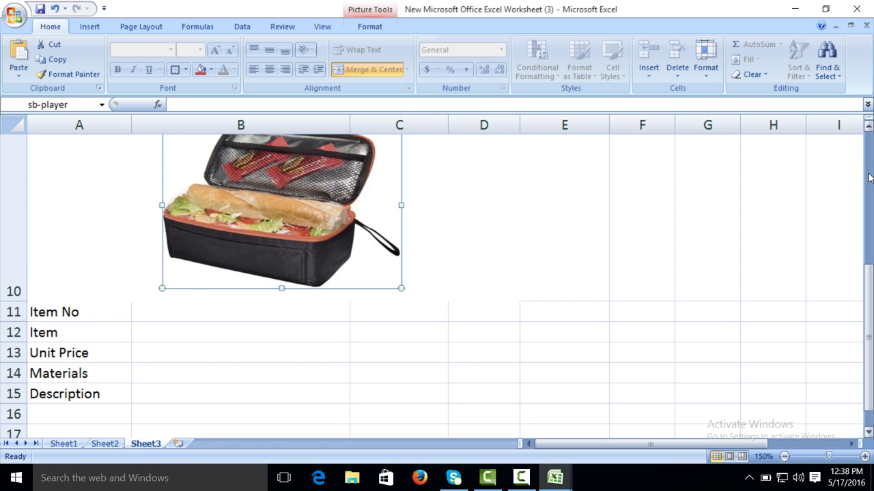
left_click_drag(869, 177, 864, 217)
left_click_drag(282, 288, 282, 302)
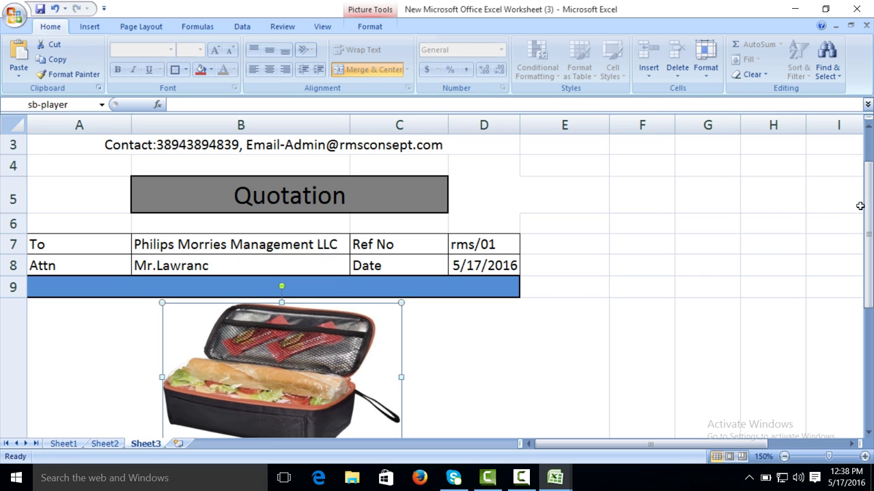
left_click_drag(868, 205, 871, 247)
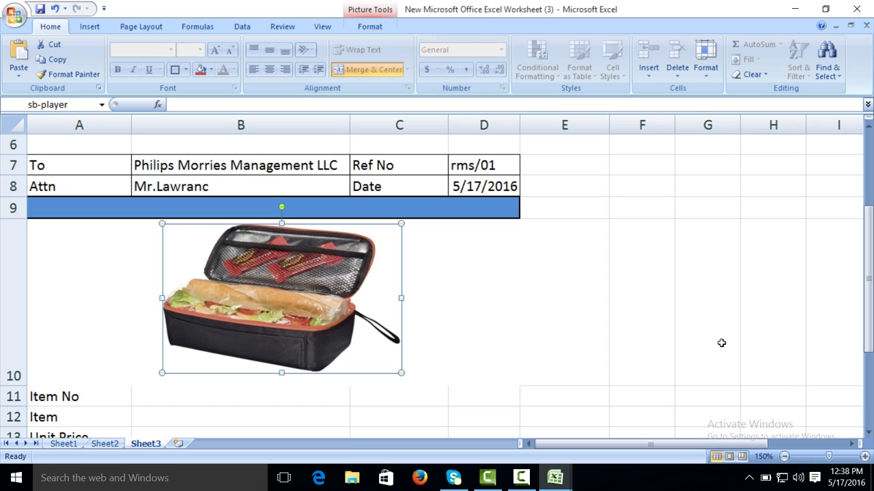
left_click(497, 305)
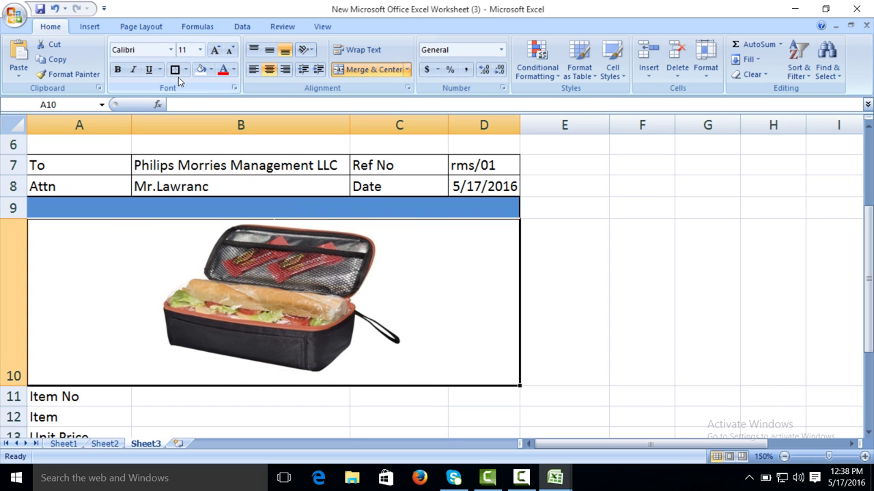
Step: Add a border around the merged picture cell A10:D10
left_click(175, 70)
left_click(665, 242)
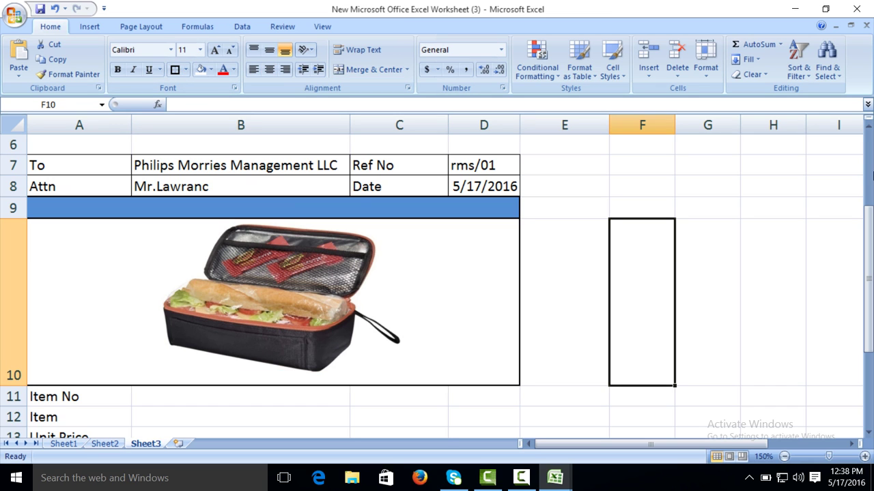
left_click_drag(871, 217, 871, 288)
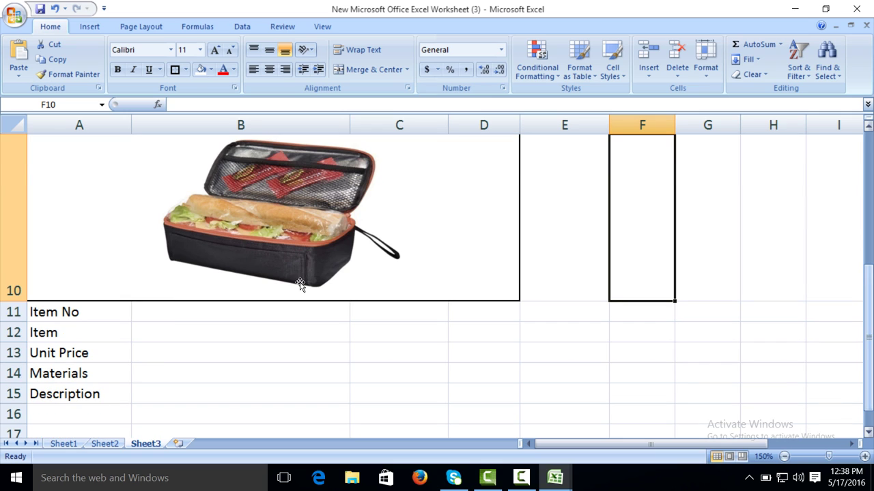
Step: Enter 121, Lunch Box, 23/Pack in AED and Nylon in B11 to B14
left_click(189, 312)
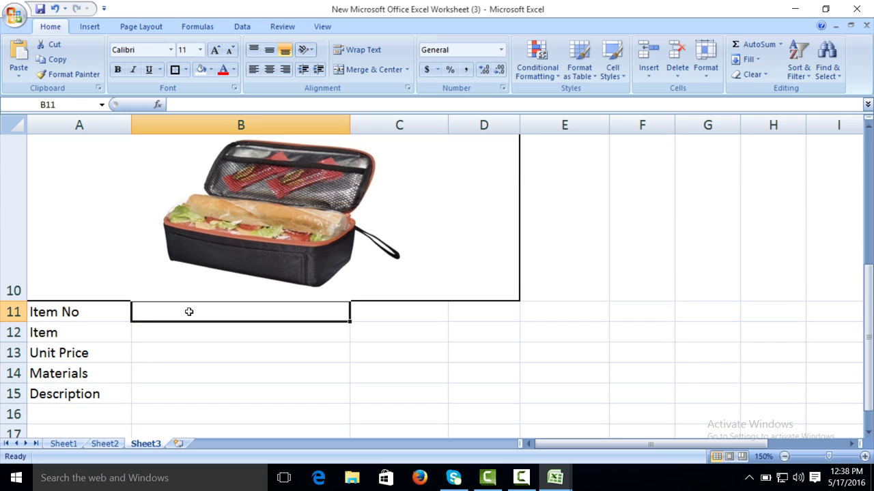
type("121")
key("Return")
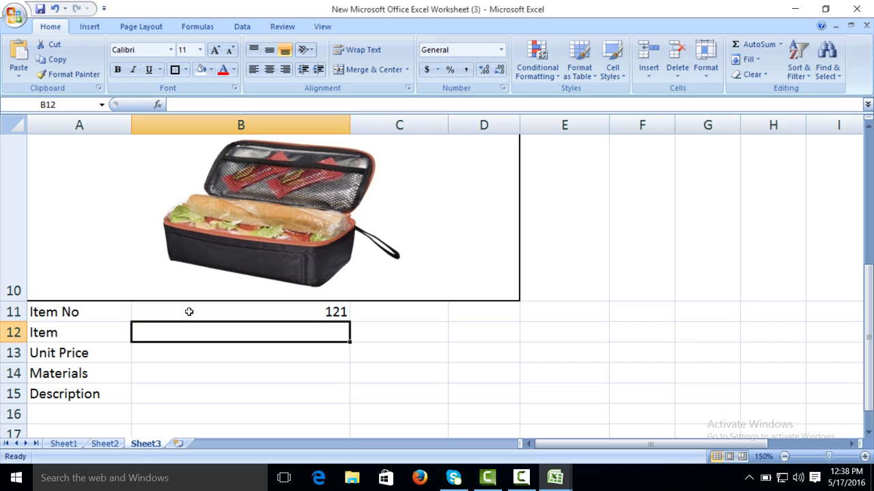
type("Lunch ")
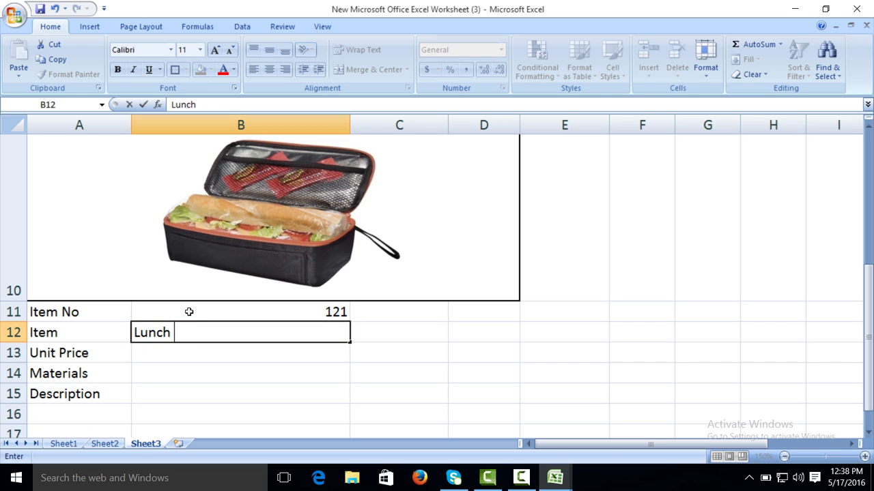
type("Box")
key("Return")
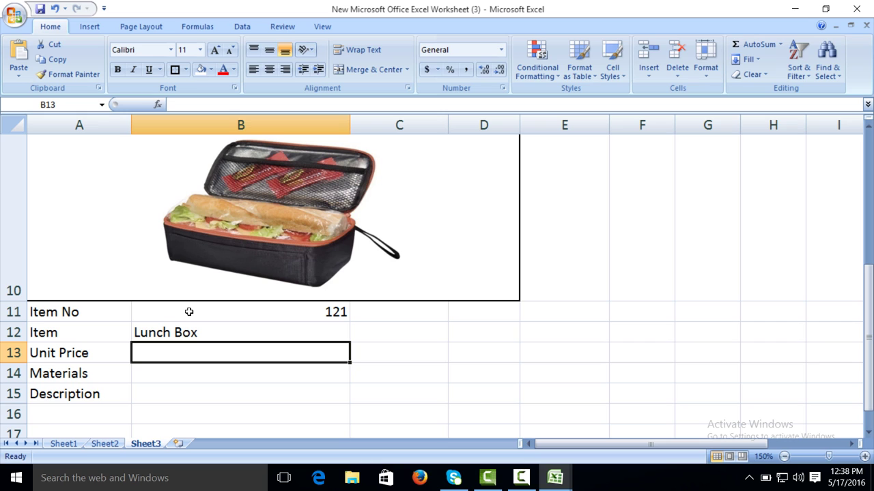
type("23/")
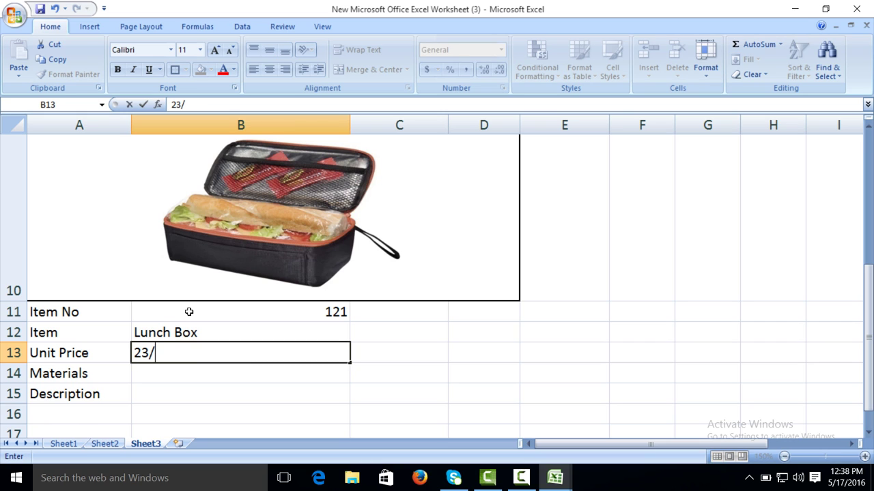
type("Pack i")
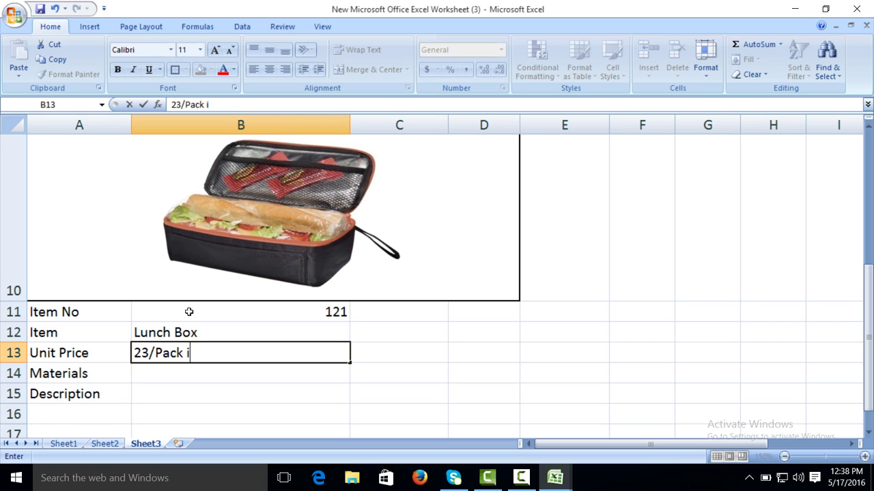
type("n AED")
key("Return")
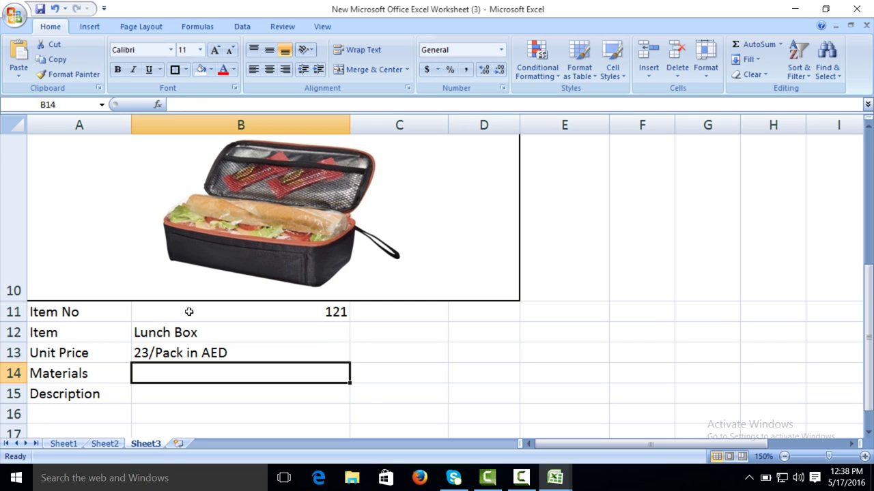
type("nY")
key("BackSpace")
key("BackSpace")
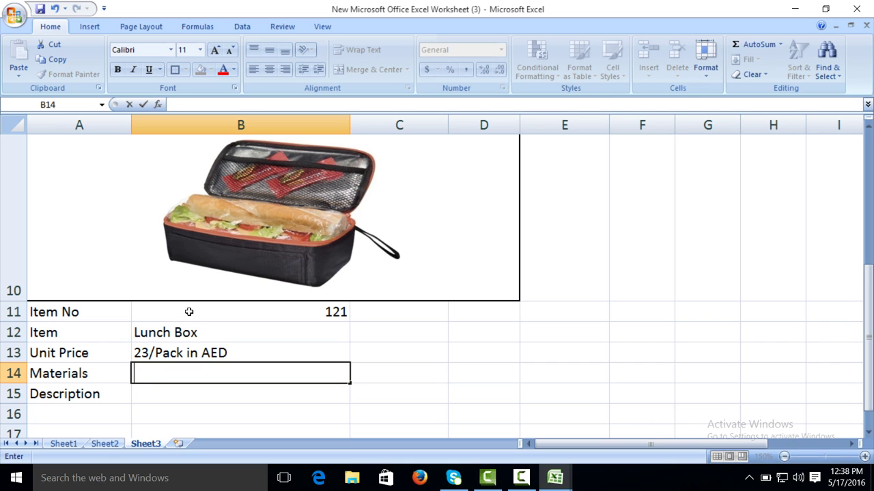
type("Nylon")
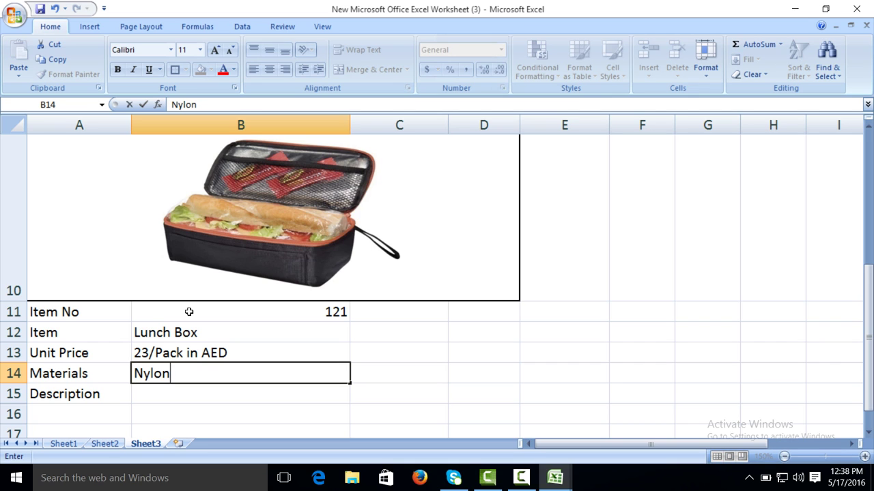
key("Return")
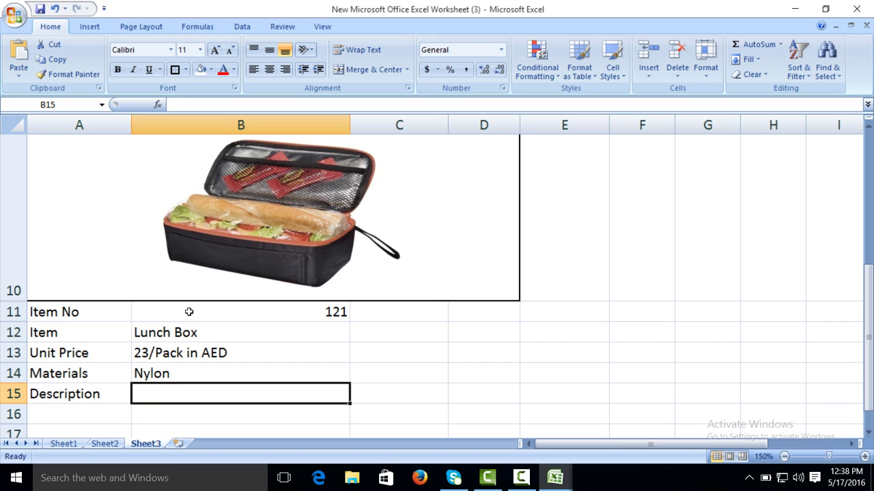
type("use this lun")
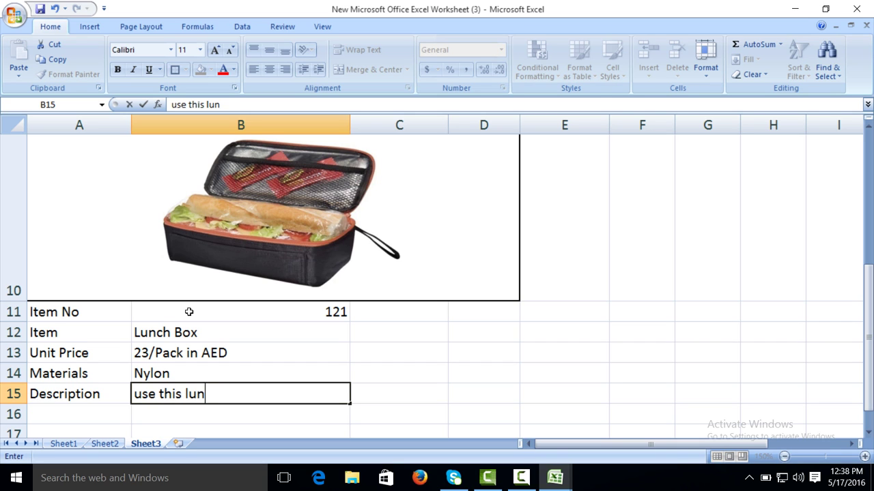
type("ch box for fast food")
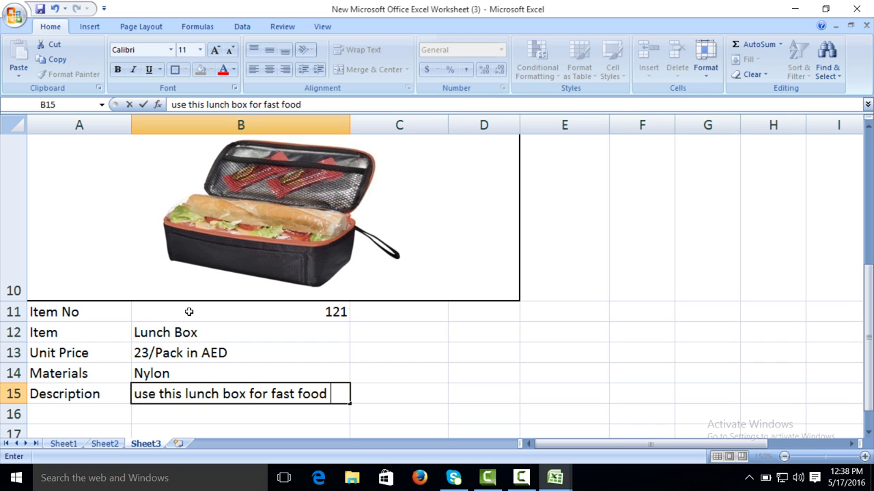
key("alt+Return")
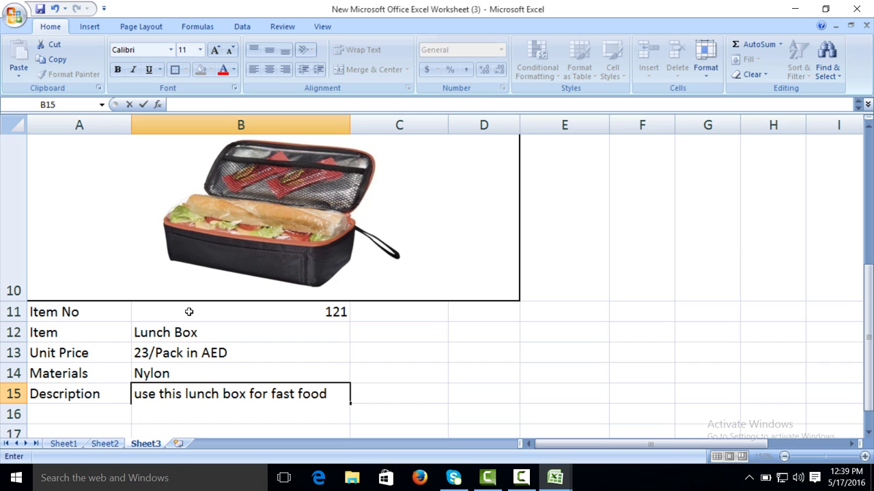
type("and bri")
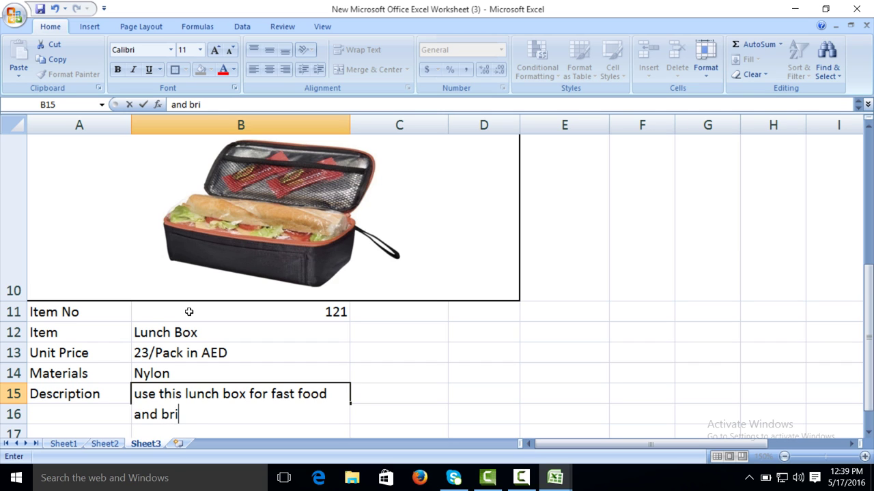
type("ng where e")
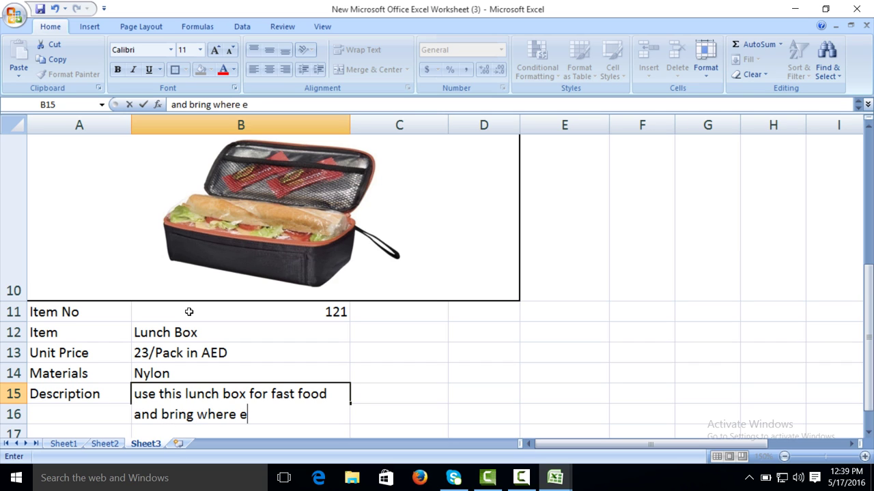
type("ver you want")
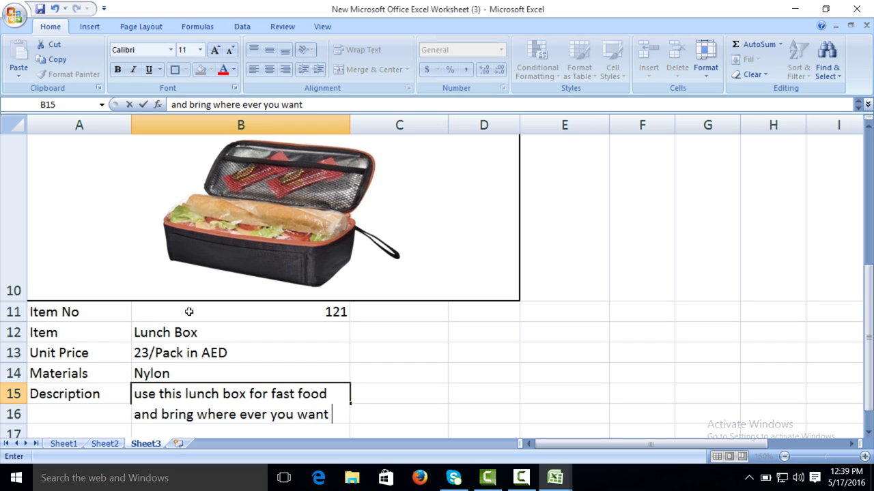
type(" ot")
key("BackSpace")
type("to go")
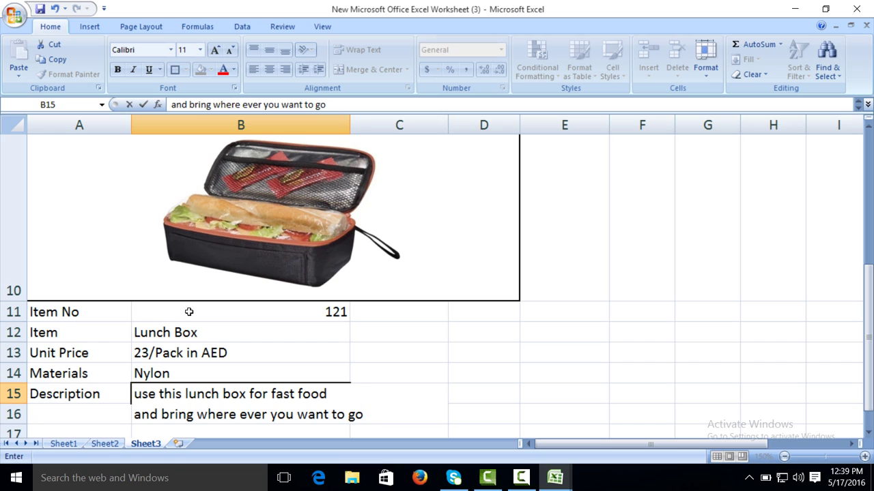
key("alt+Return")
type("likr ogg")
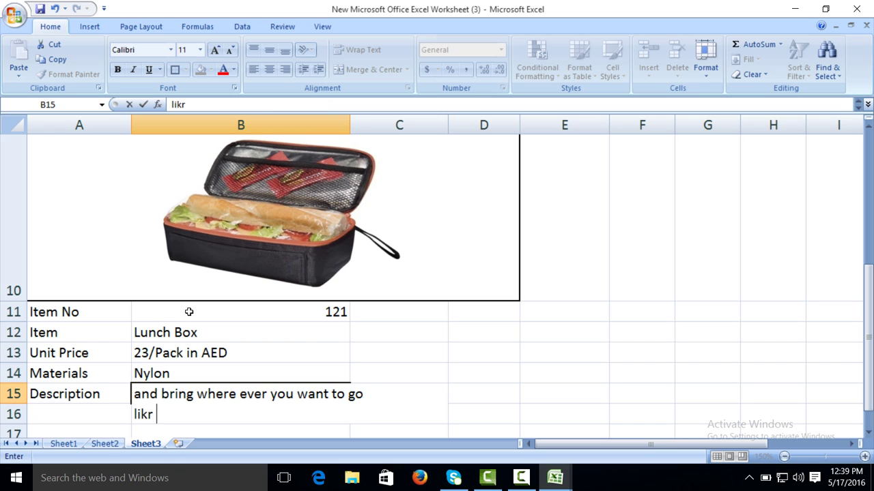
key("BackSpace")
key("BackSpace")
key("BackSpace")
key("BackSpace")
type("o")
key("BackSpace")
key("BackSpace")
key("BackSpace")
type("e office a")
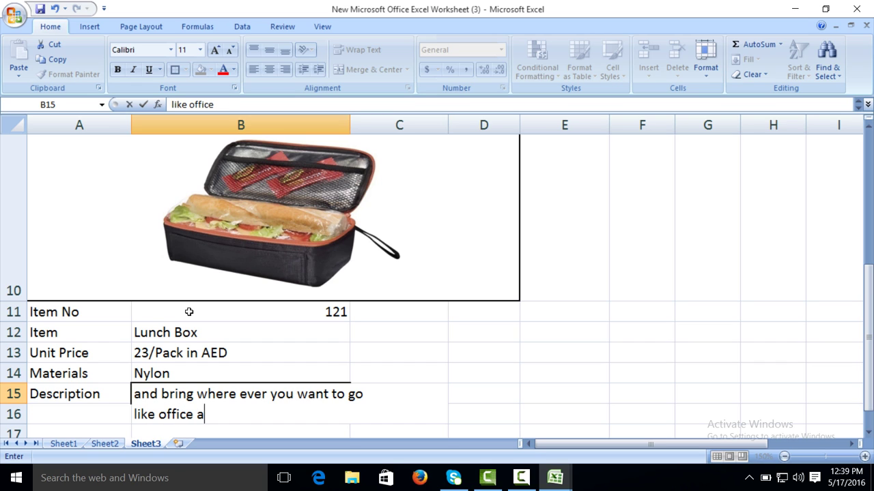
type("nd travelling")
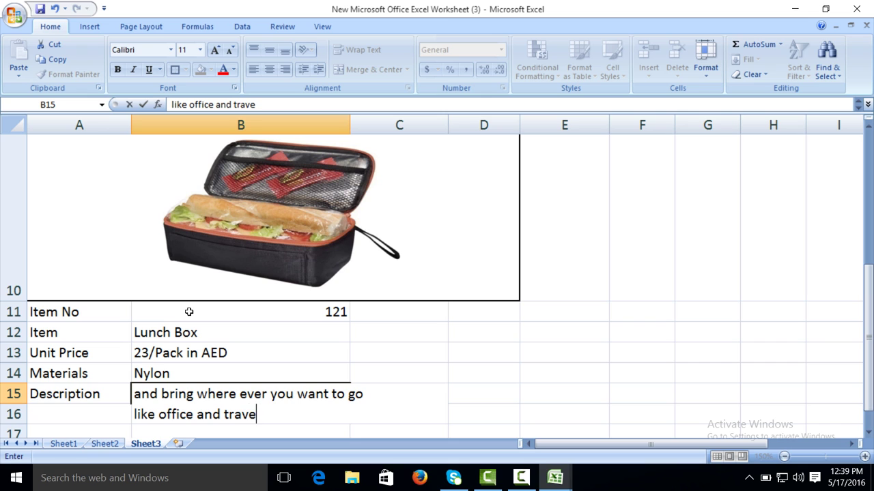
left_click(474, 433)
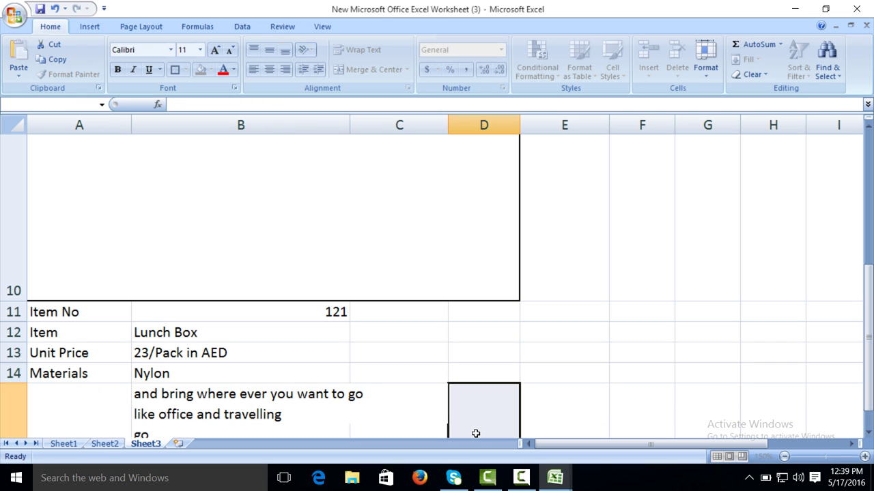
left_click_drag(868, 290, 868, 304)
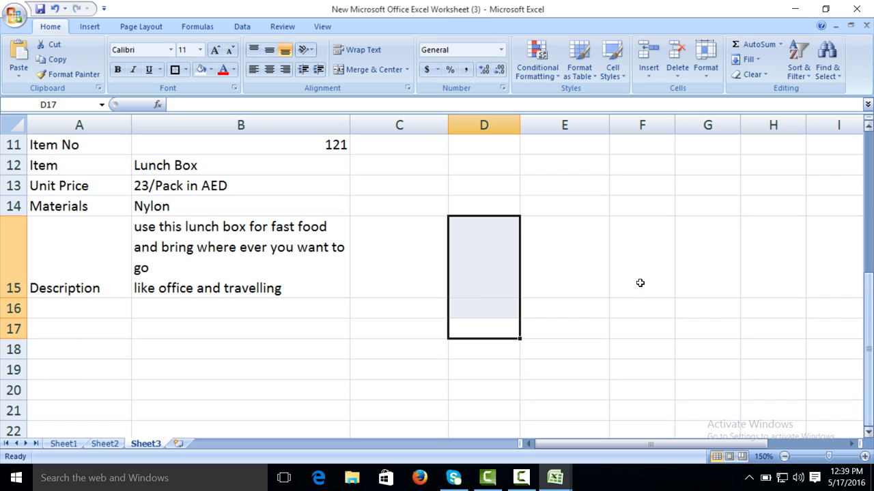
scroll(539, 291, "up", 2)
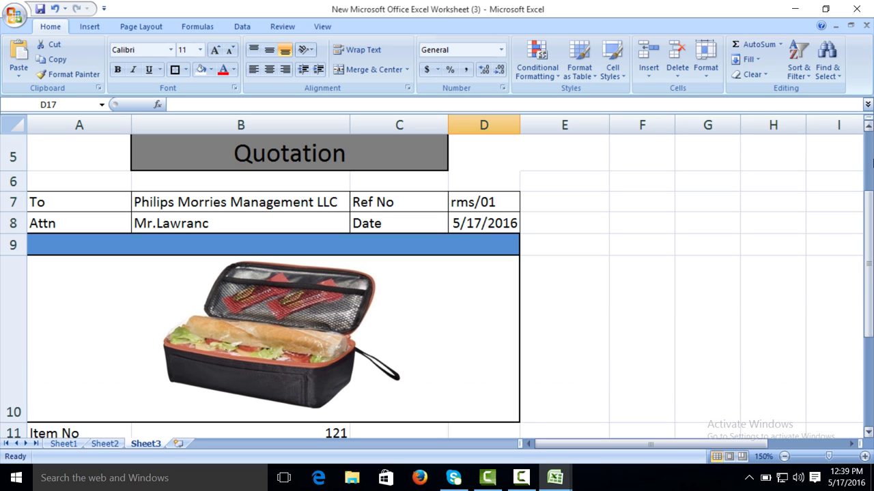
left_click(868, 433)
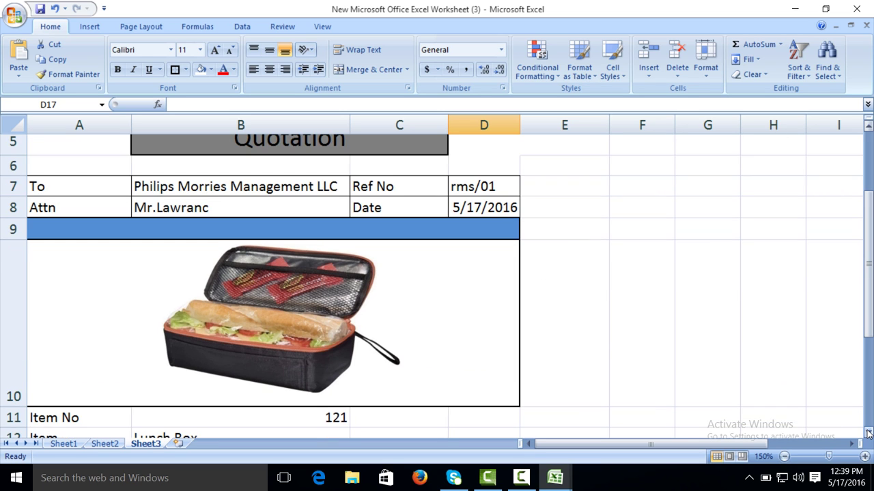
Step: Type Branding, printing, Quantity and remarks into C11, C12, C14 and C15
left_click(868, 129)
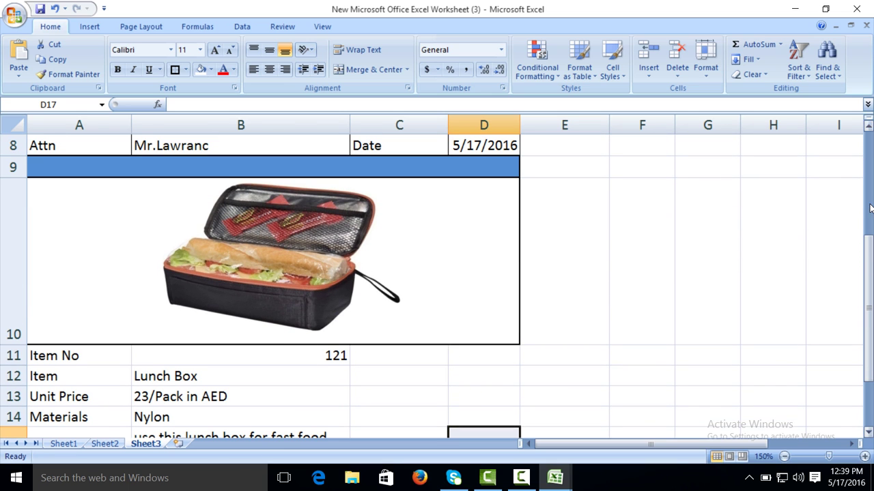
left_click(368, 356)
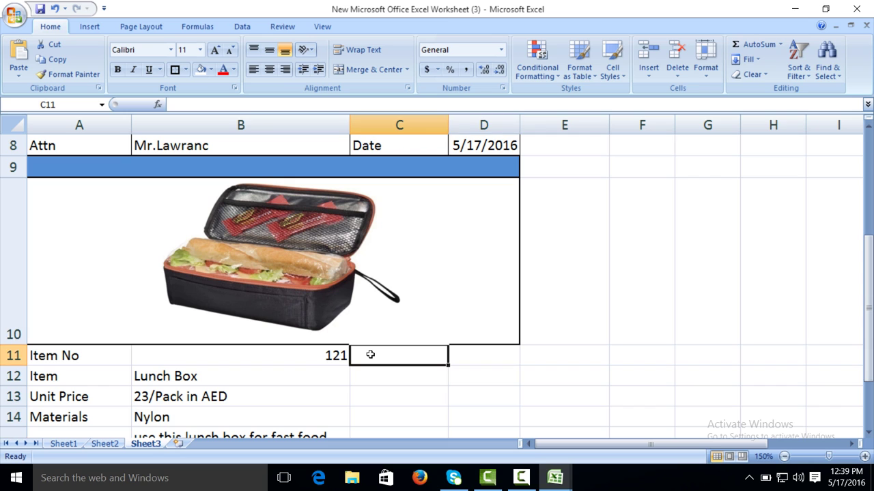
type("Branding")
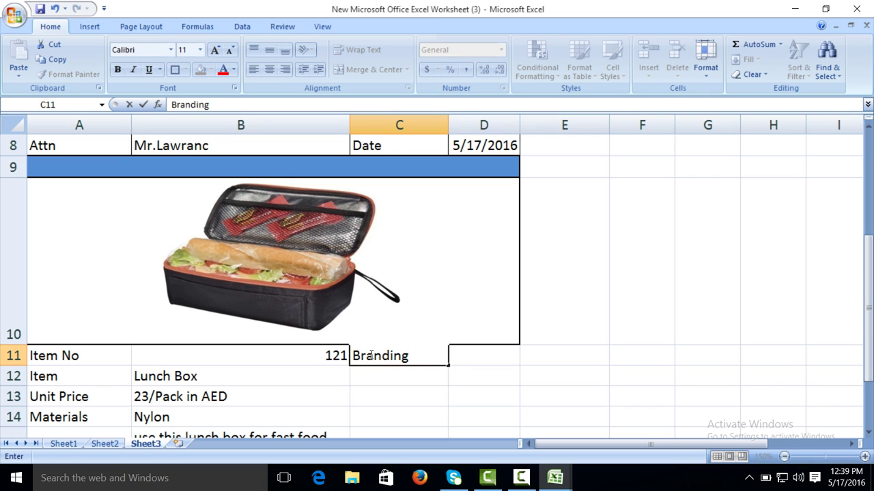
key("Return")
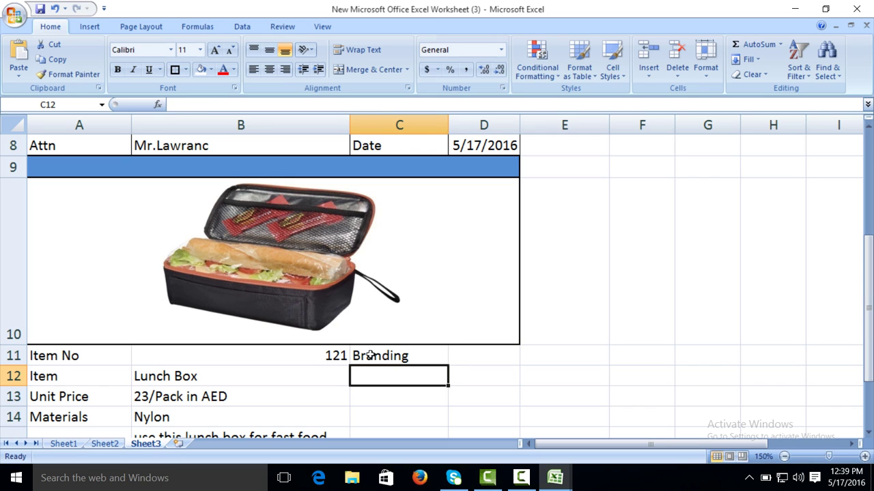
type("printing")
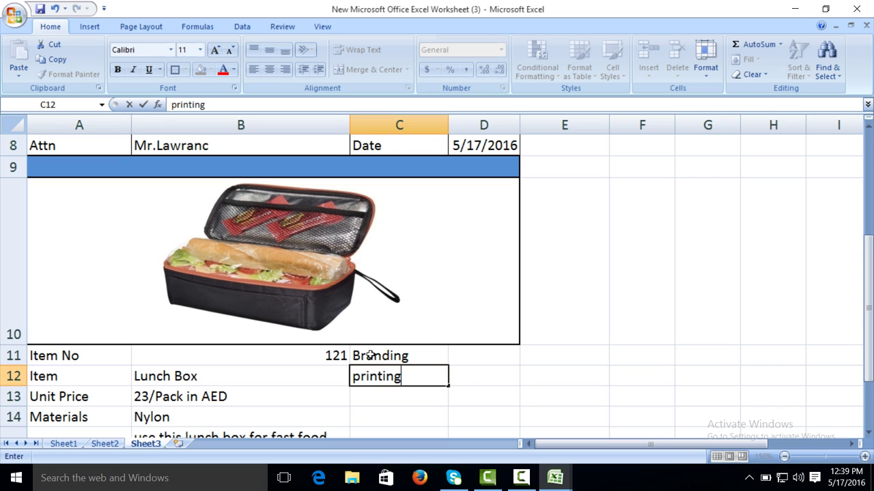
key("Return")
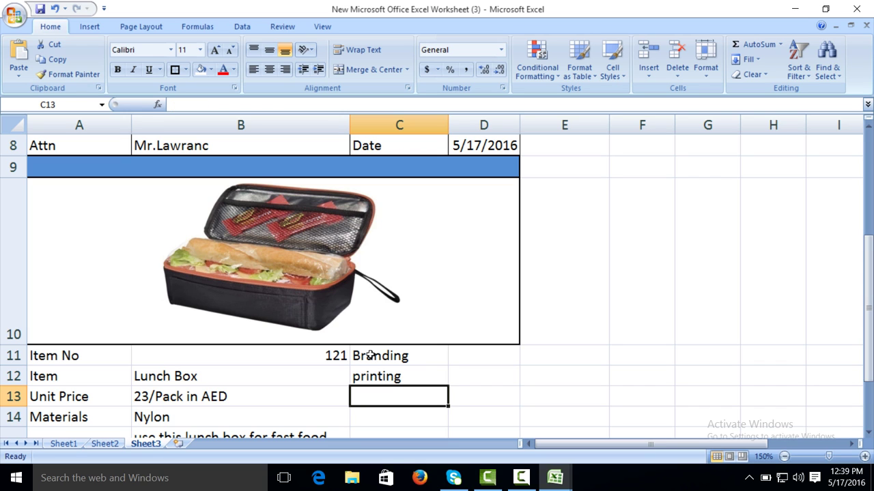
key("Return")
type("Quantity")
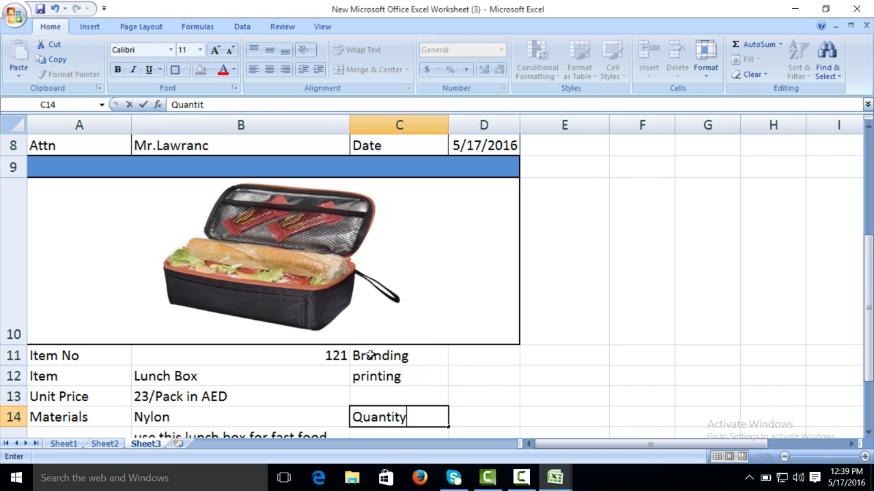
key("Return")
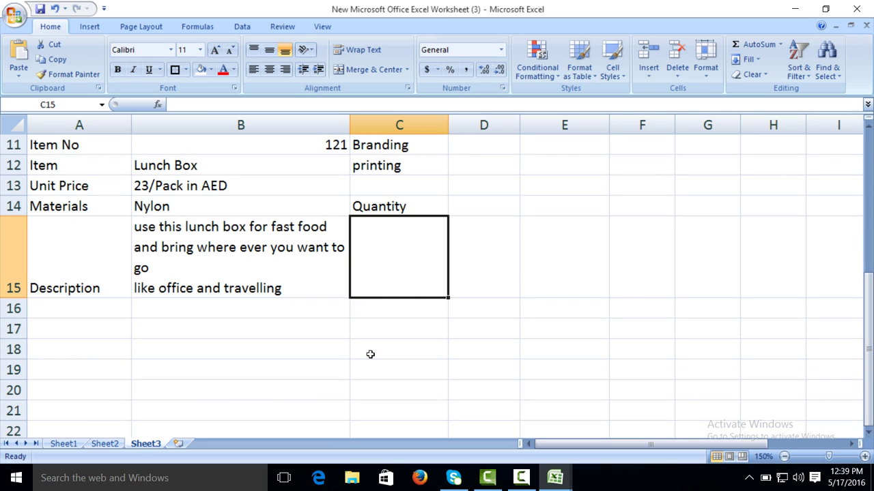
type("rema")
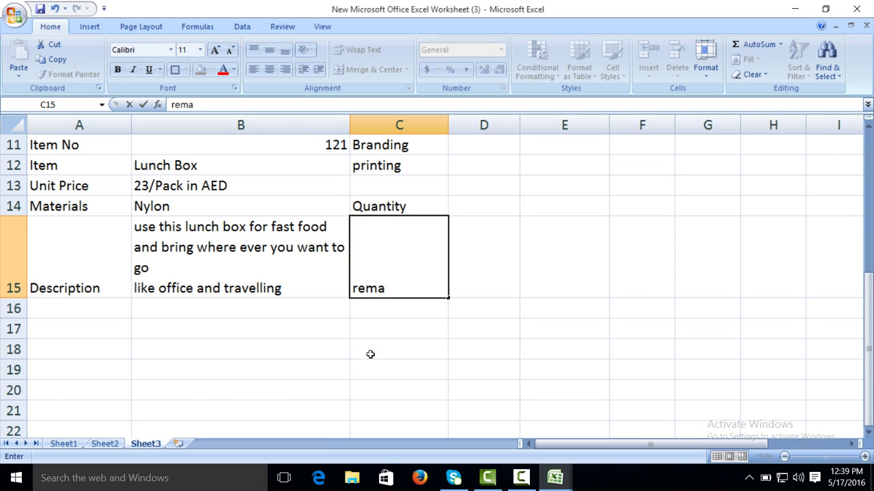
type("rks")
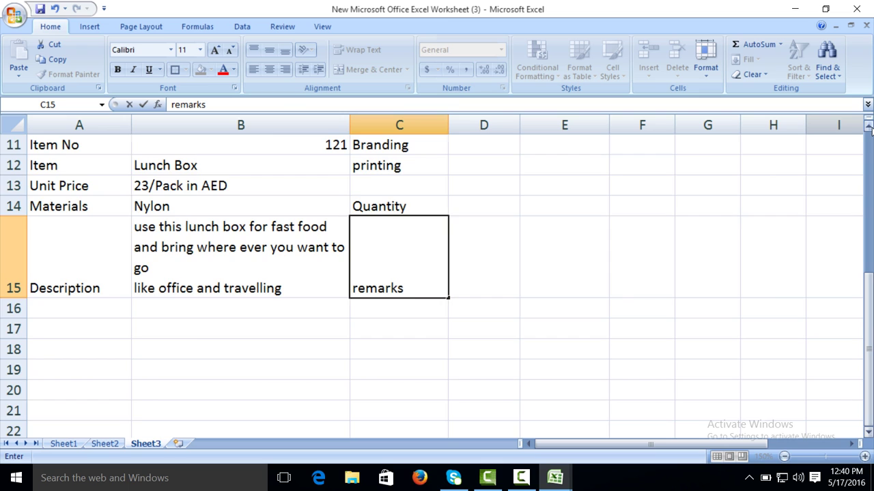
scroll(463, 308, "up", 1)
left_click(456, 355)
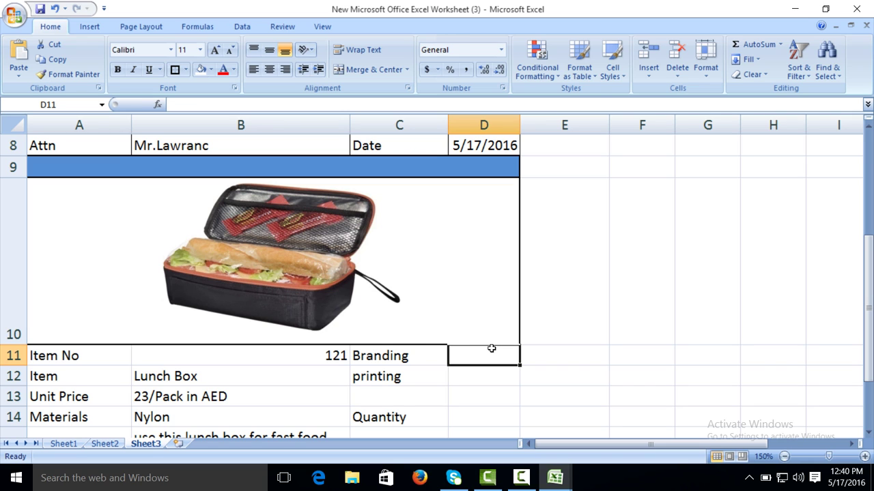
Step: Enter not included, top and center, 250 and Door to door peshwar in column D, widening it
type("not include")
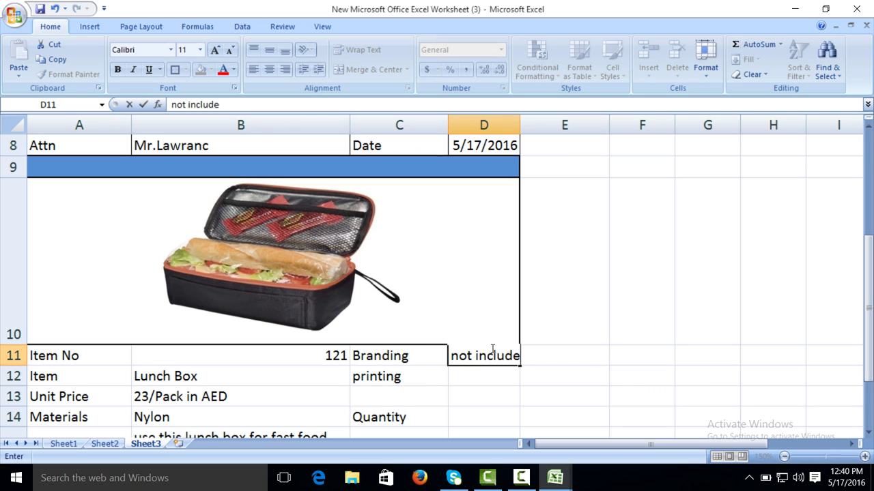
type("d")
key("Return")
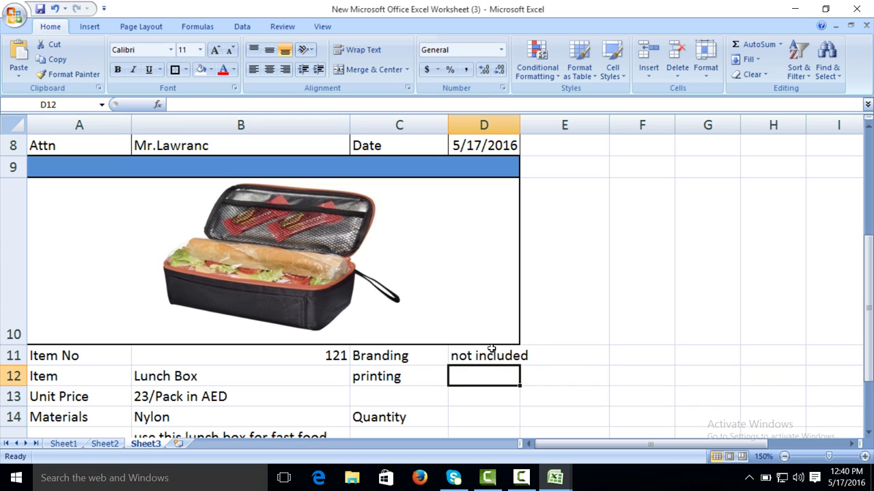
type("top and center")
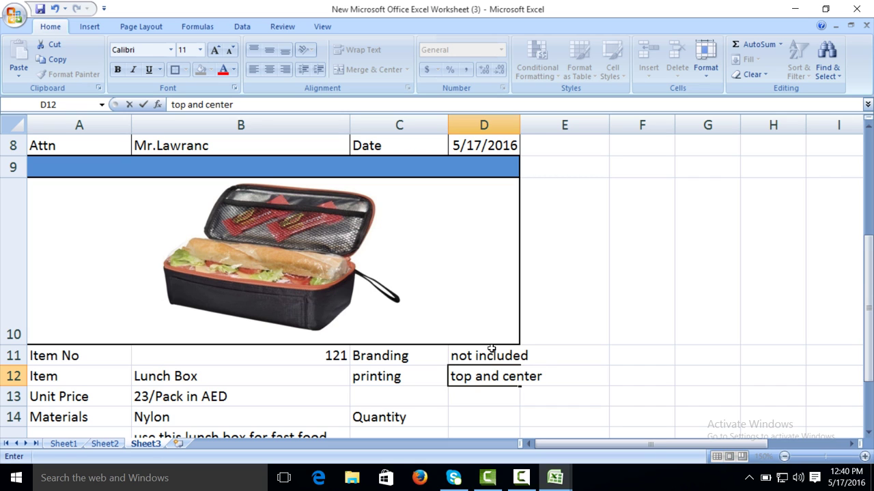
left_click(516, 124)
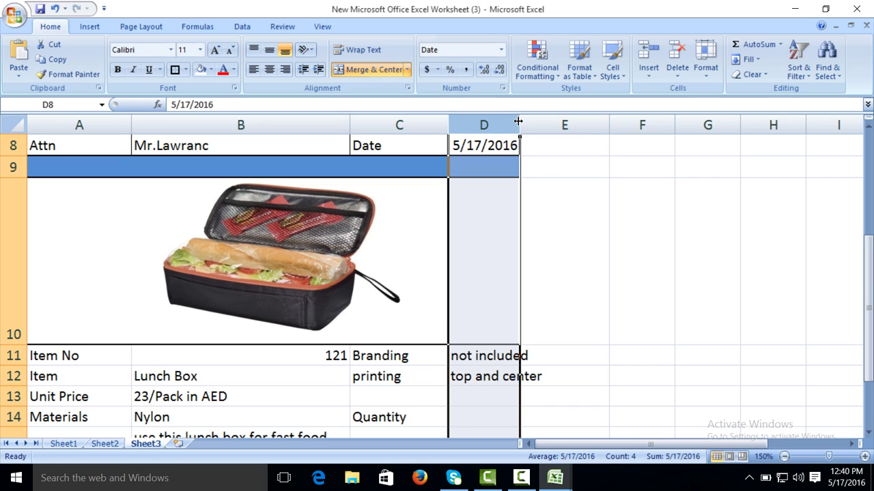
left_click_drag(519, 121, 548, 121)
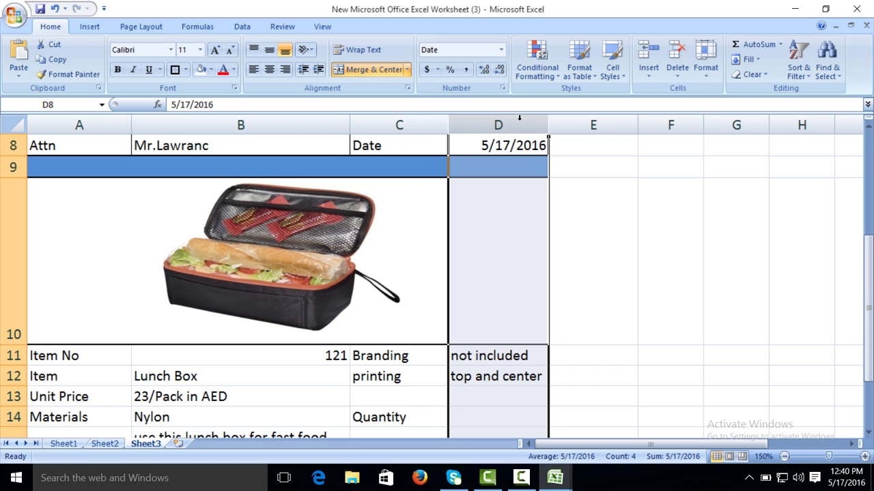
left_click(459, 413)
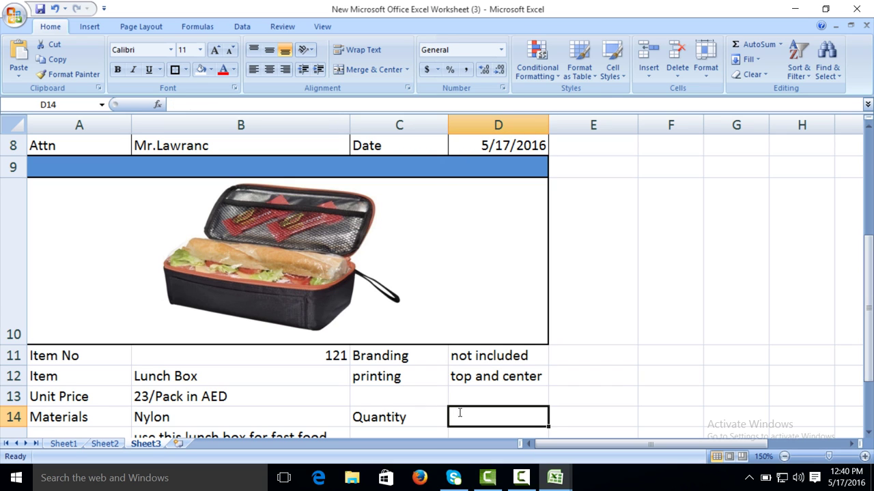
type("250")
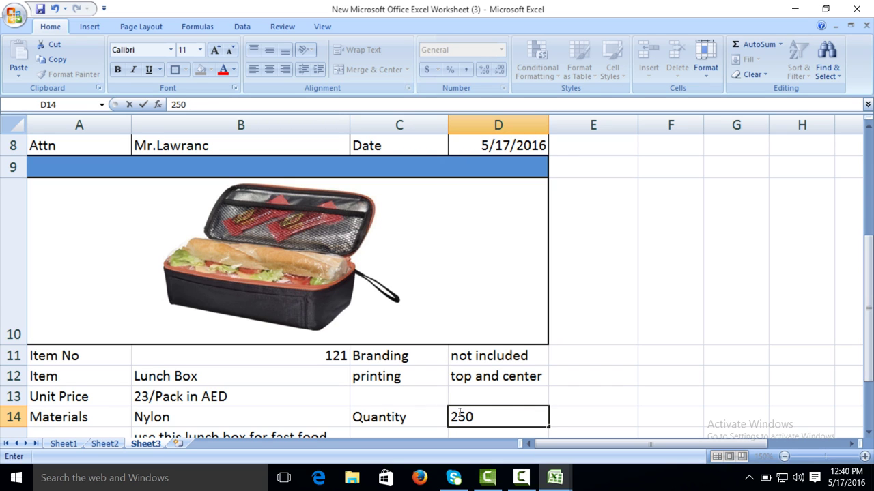
key("Return")
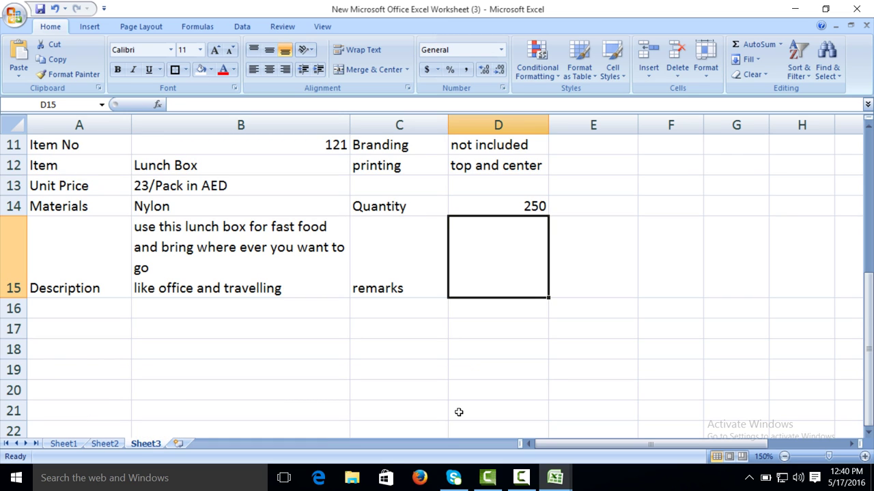
type("Door")
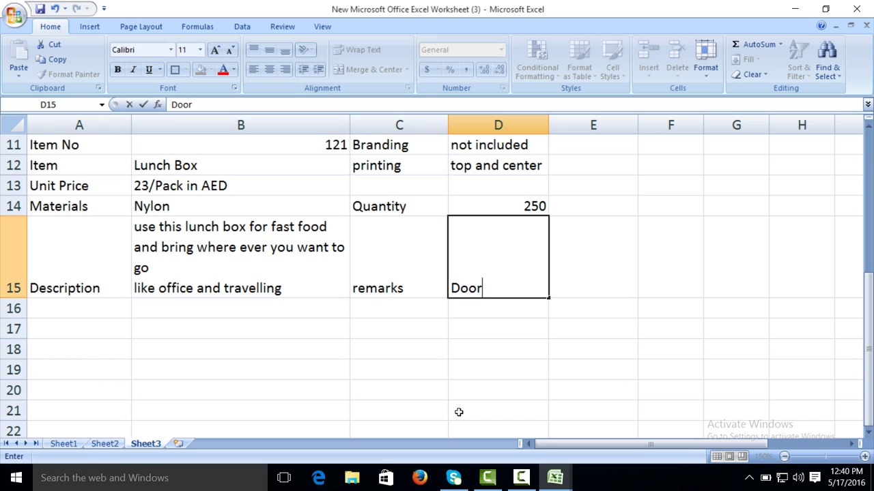
type(" to doo")
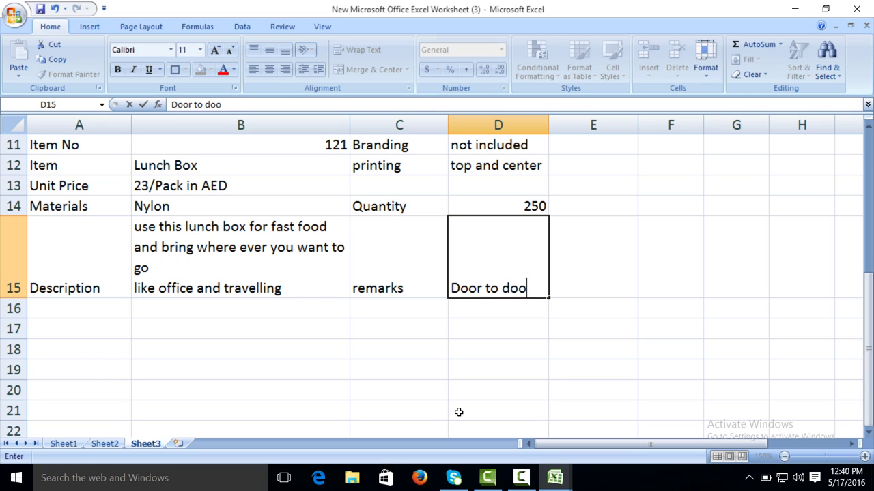
type("r peshe")
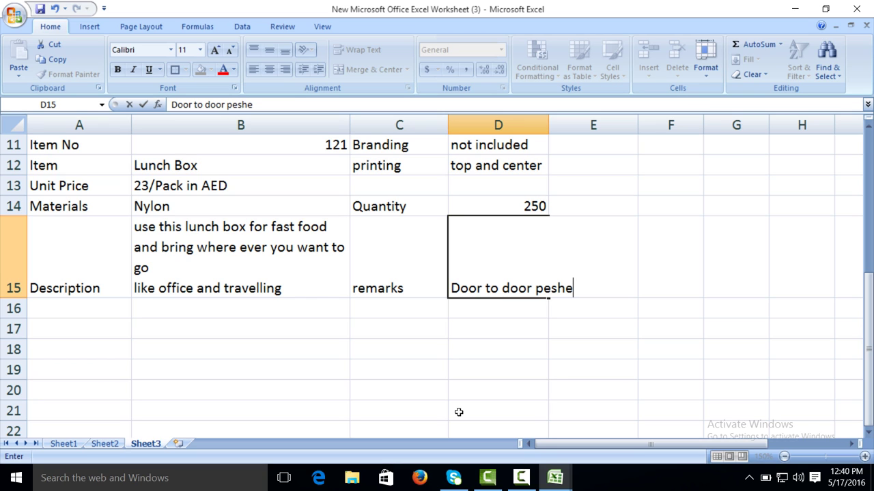
key("BackSpace")
type("war")
Step: Auto-fit column D, border every cell of A11:D15 and comma-format the 250 quantity
double_click(548, 121)
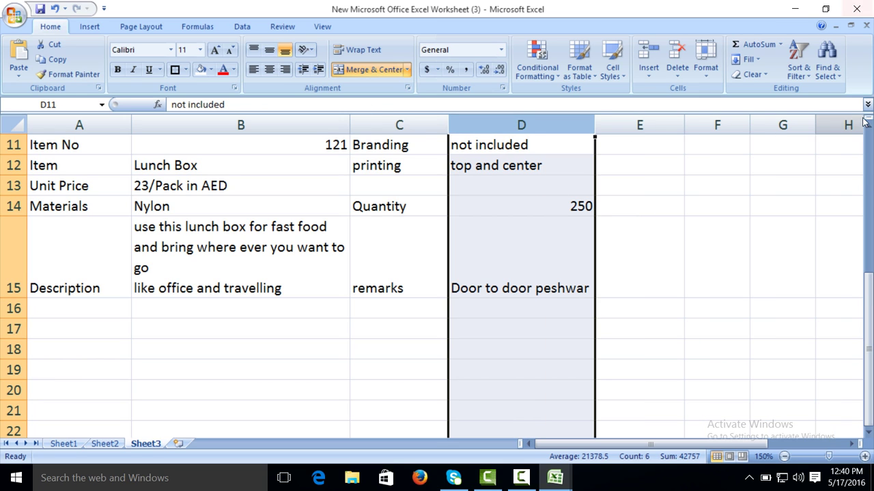
scroll(562, 247, "up", 2)
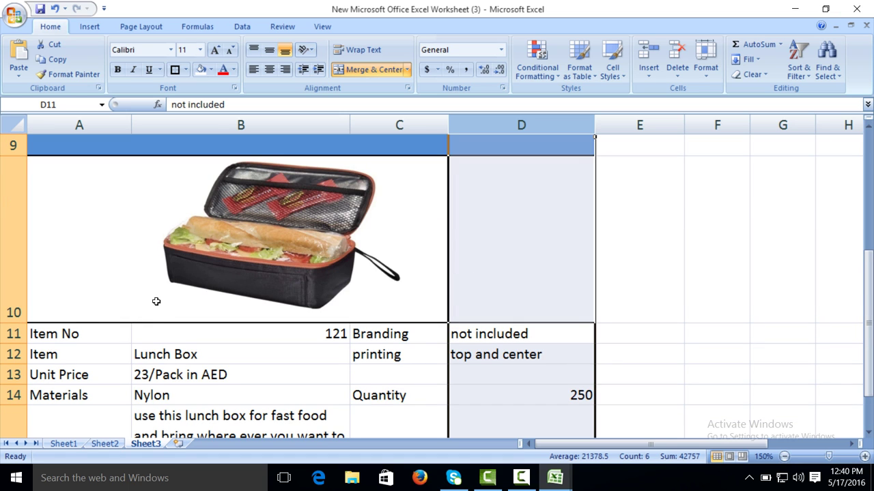
left_click_drag(68, 332, 492, 284)
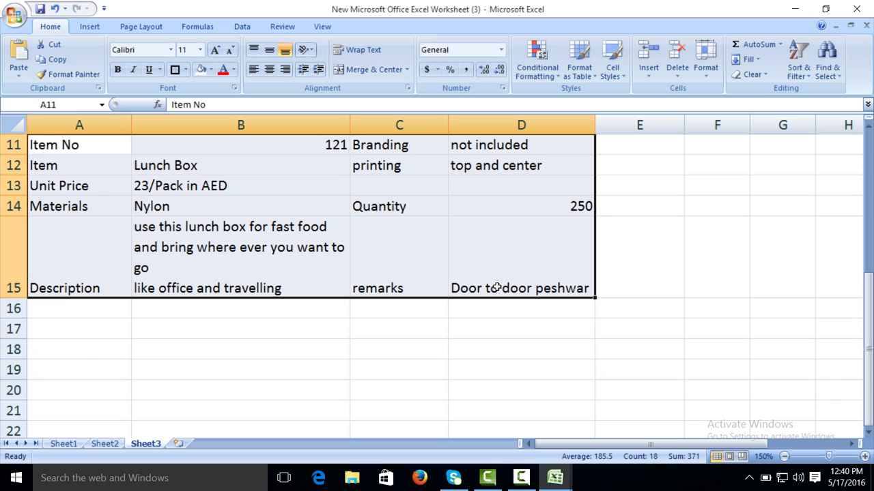
left_click(186, 70)
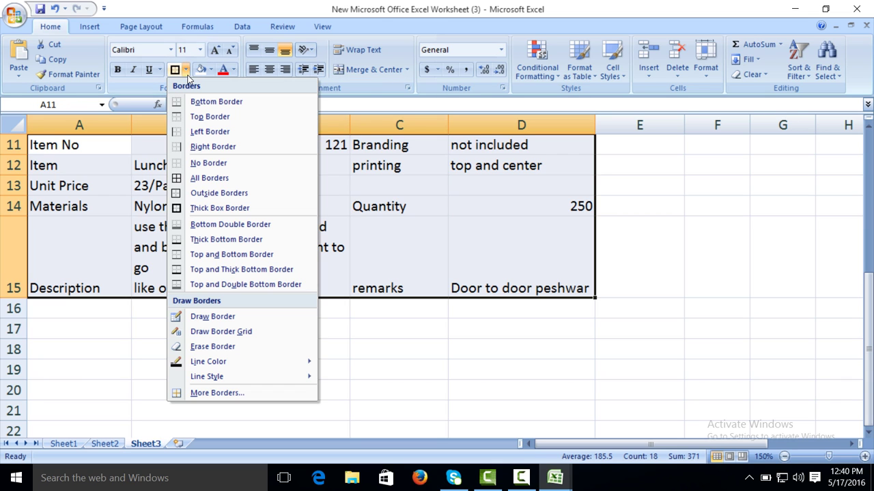
left_click(194, 178)
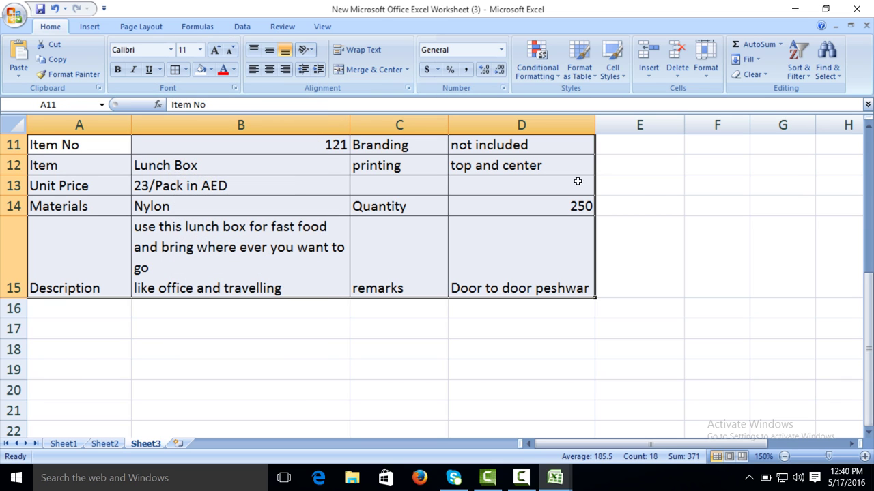
left_click(579, 204)
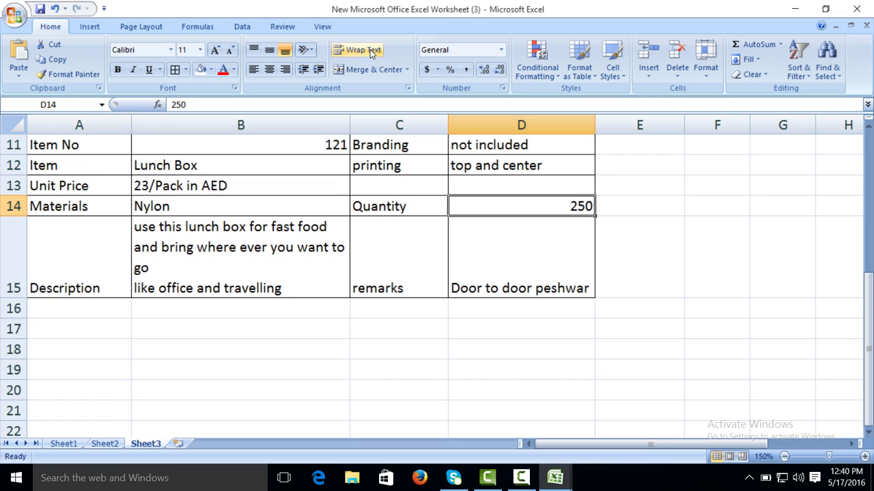
left_click(466, 69)
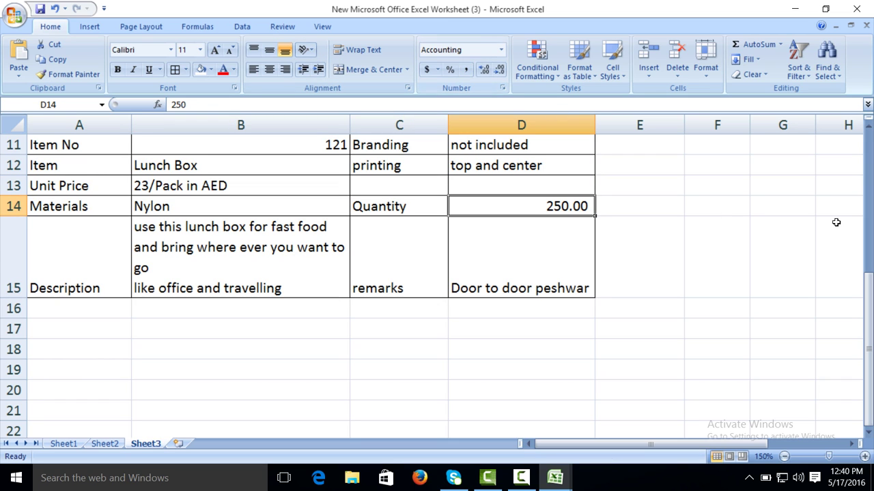
Step: Add a thick outline around the item table and shift the rms concept logo right
mouse_move(871, 266)
left_mouse_down()
mouse_move(869, 279)
mouse_move(869, 259)
mouse_move(868, 279)
left_mouse_up()
left_click_drag(116, 144, 460, 278)
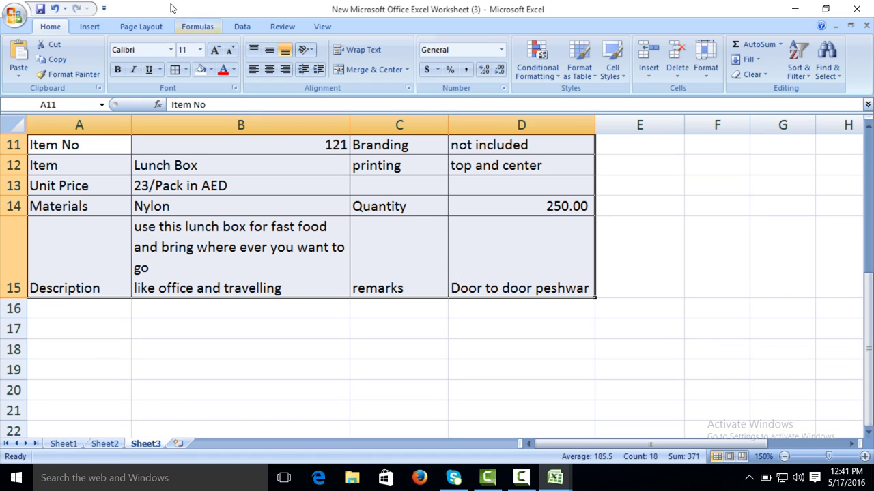
left_click(185, 69)
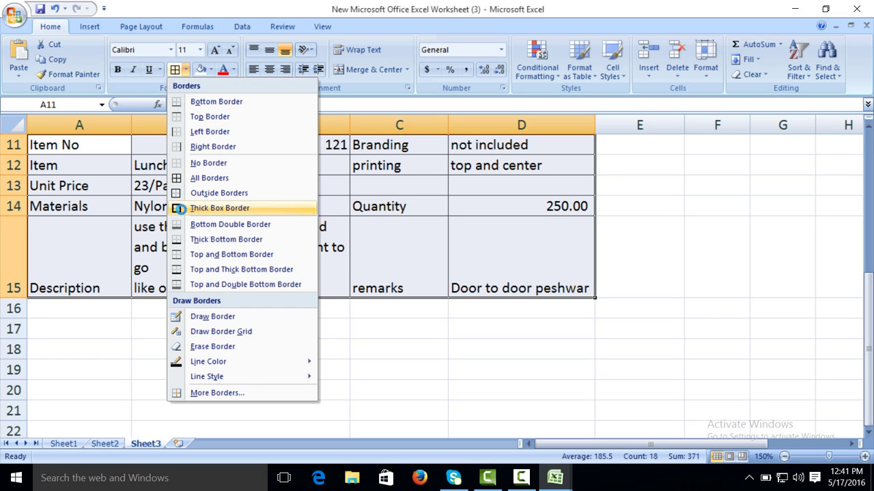
left_click(183, 207)
left_click_drag(868, 311, 867, 174)
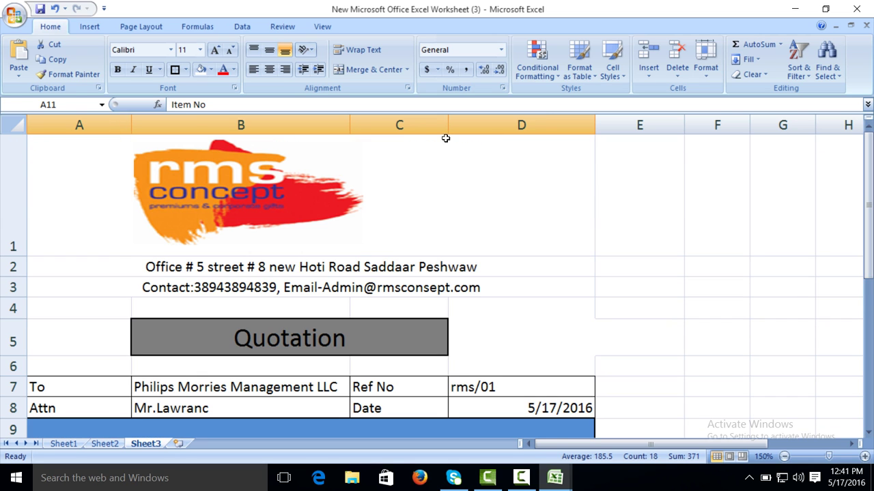
left_click_drag(298, 169, 366, 164)
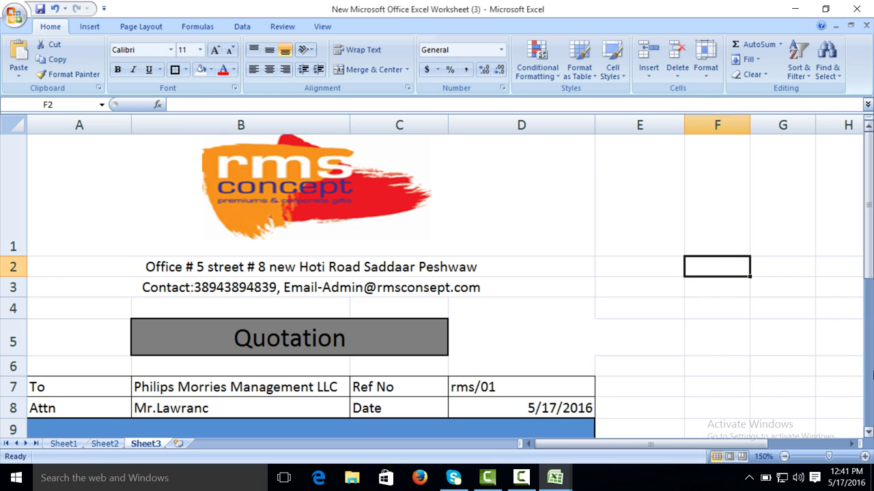
Step: Insert an empty row 11 above the Item No row
left_click(870, 382)
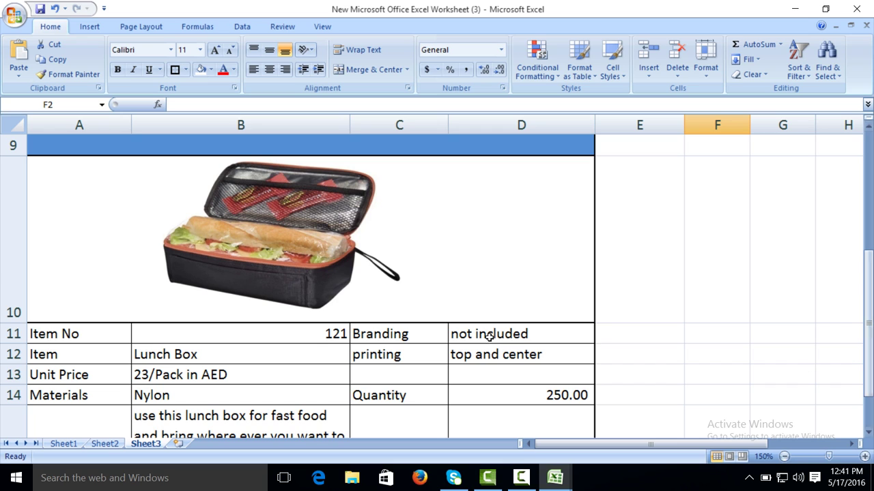
right_click(13, 334)
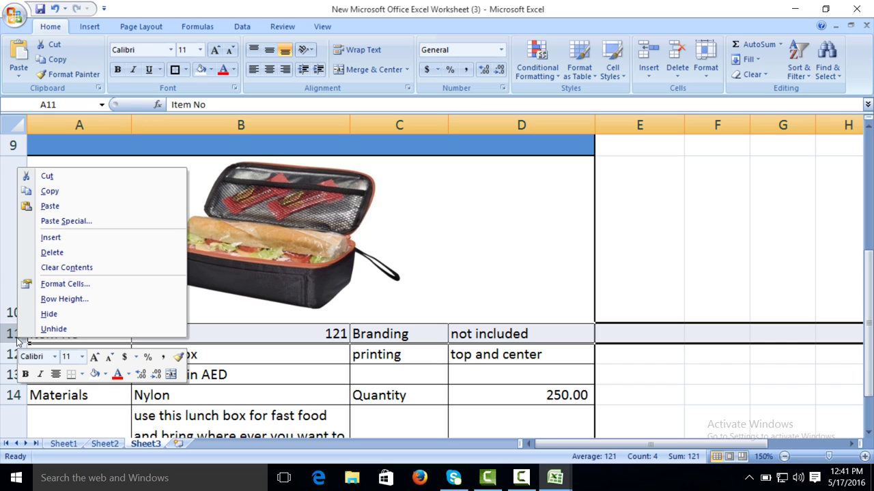
left_click(43, 238)
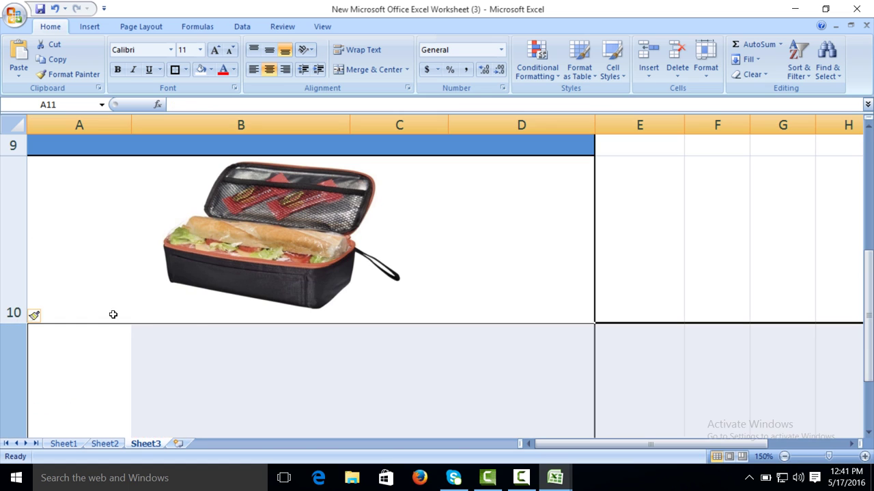
left_click(868, 432)
left_click(868, 432)
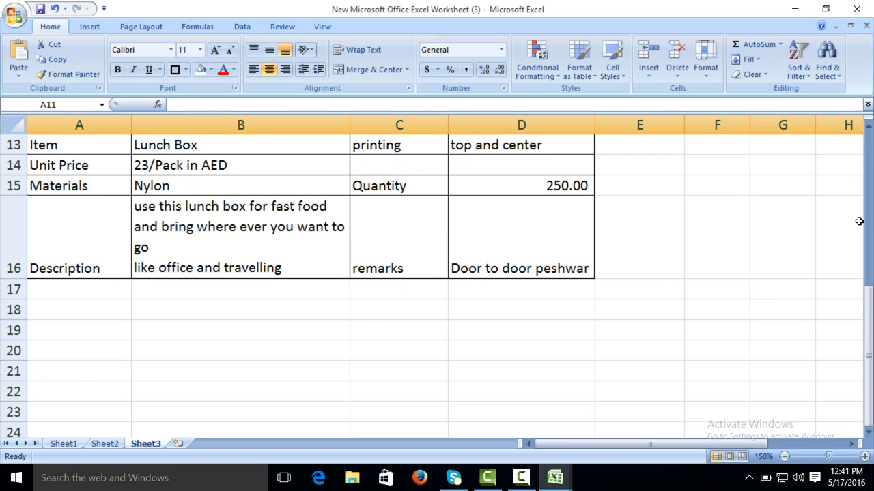
left_click(868, 128)
left_click(869, 129)
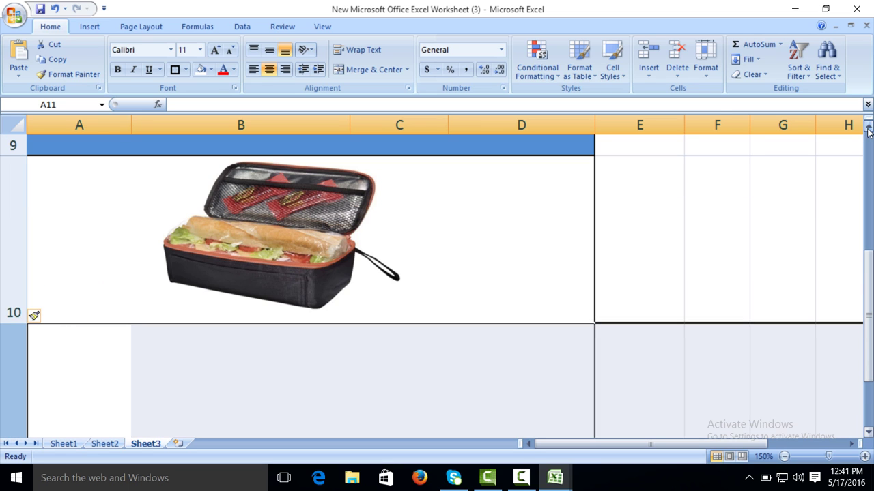
left_click(868, 433)
left_click(868, 432)
left_click(868, 433)
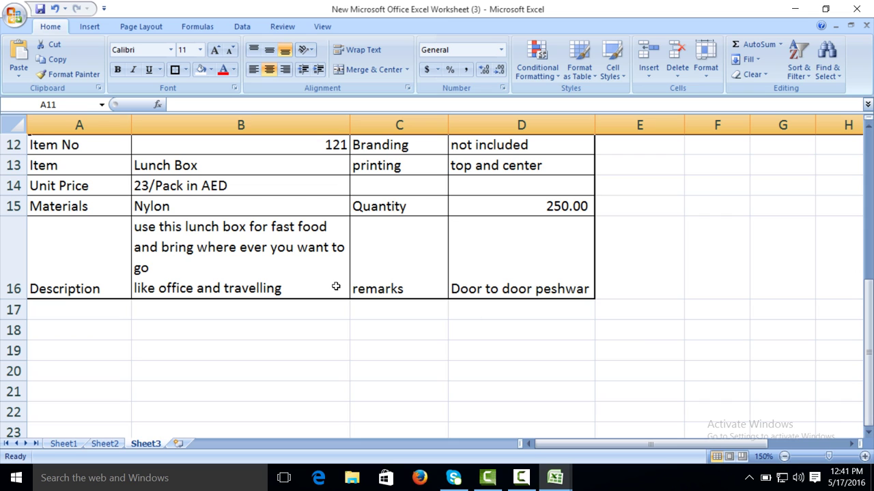
left_click(868, 128)
left_click(867, 128)
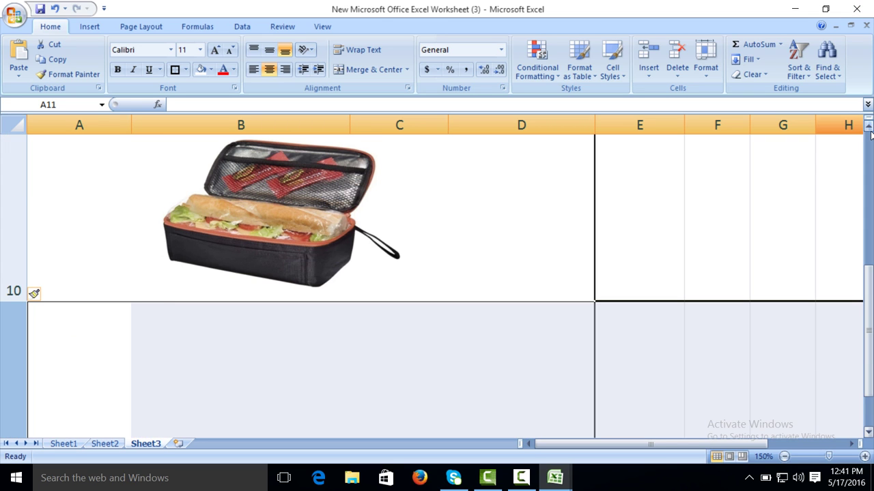
Step: Shrink the new row 11 to a thin strip
left_click_drag(869, 294, 858, 328)
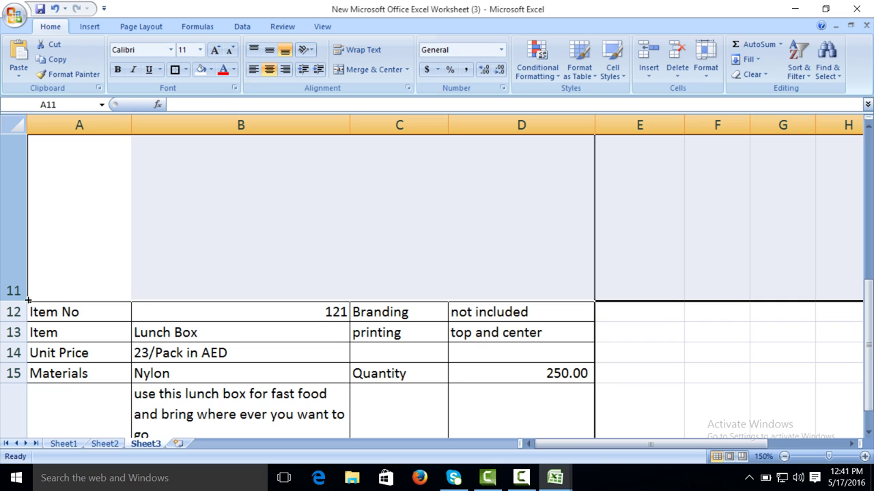
left_click_drag(15, 301, 10, 155)
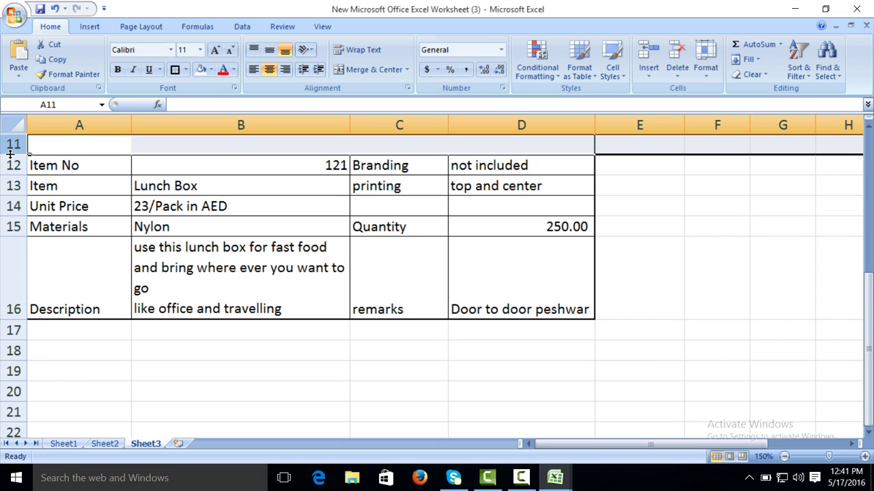
left_click(868, 128)
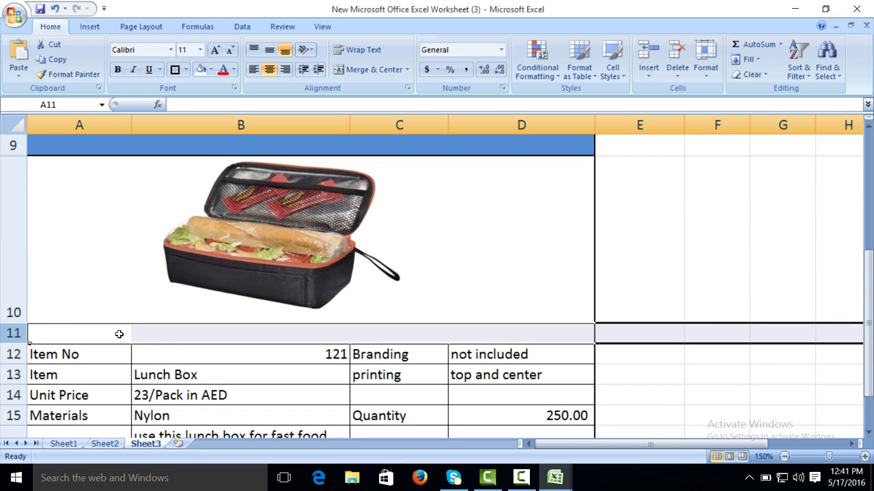
Step: Fill A11:D11 with the same blue as row 9
left_click(80, 335)
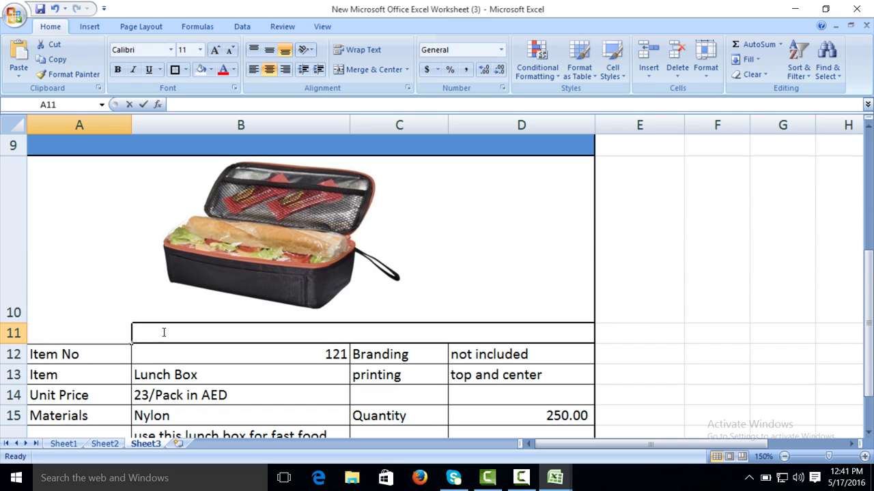
left_click(203, 335)
left_click_drag(101, 332, 491, 333)
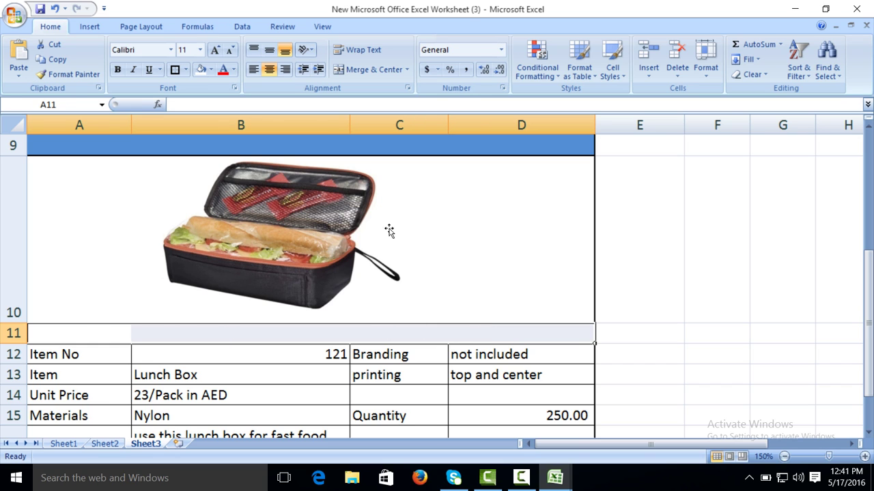
left_click(211, 68)
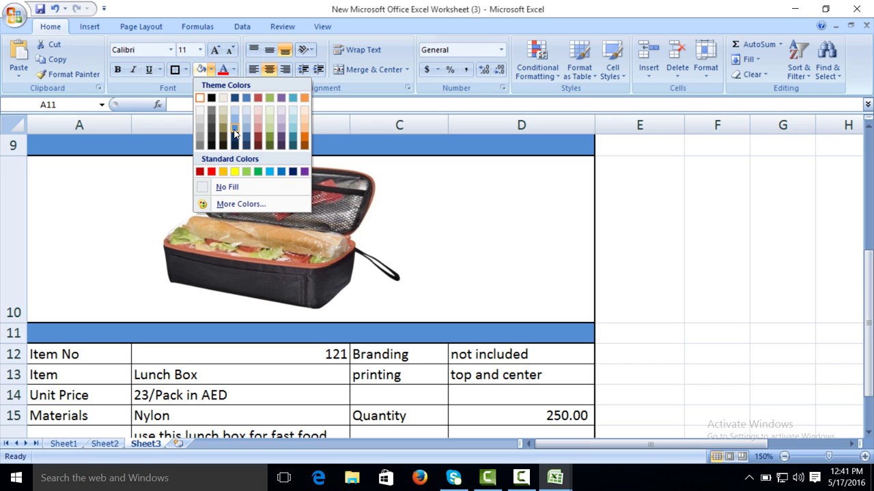
left_click(234, 132)
left_click(675, 288)
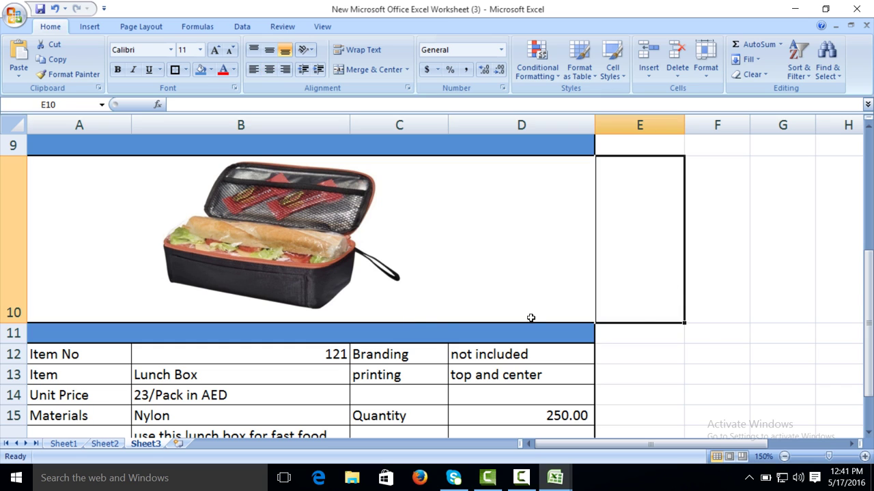
left_click(708, 337)
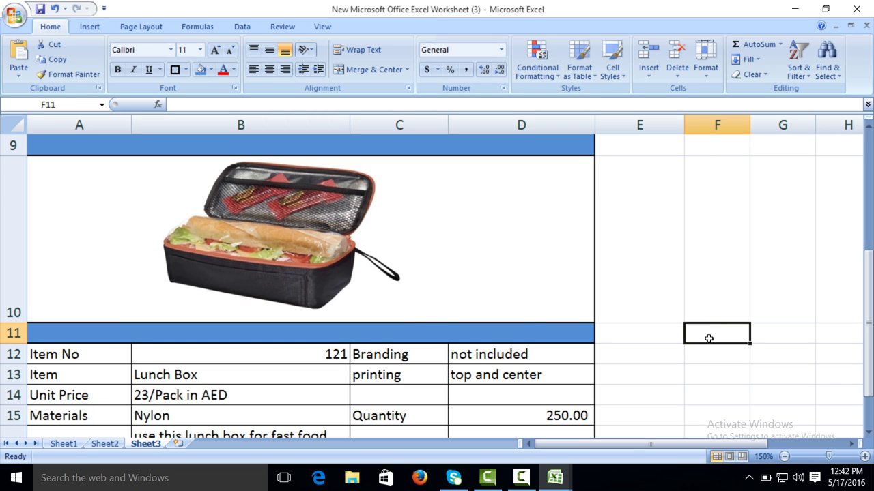
left_click_drag(866, 304, 865, 334)
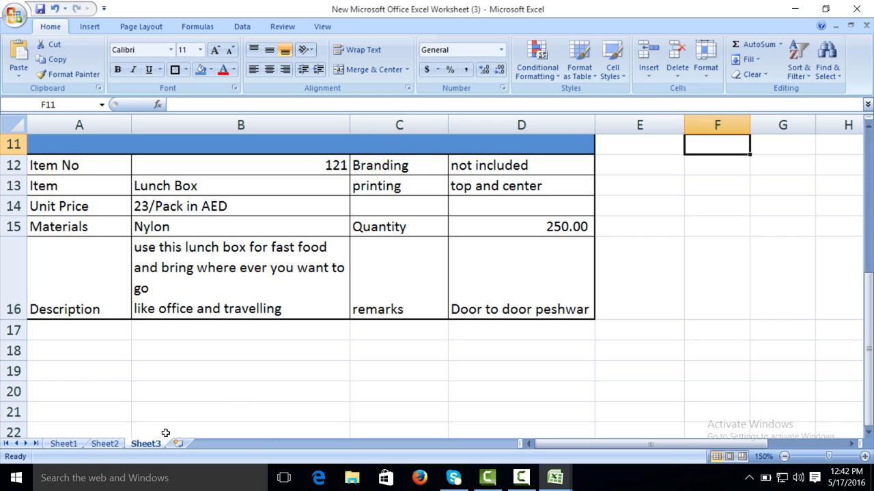
Step: Copy the Terms and Condition block A17:D27 from the Quotation Oigional (2) workbook
mouse_move(558, 481)
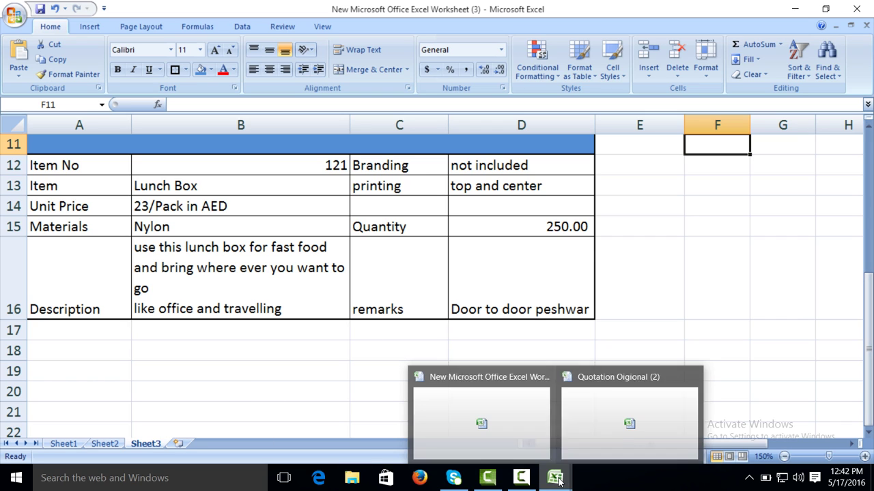
left_click(620, 437)
left_click_drag(870, 266, 871, 387)
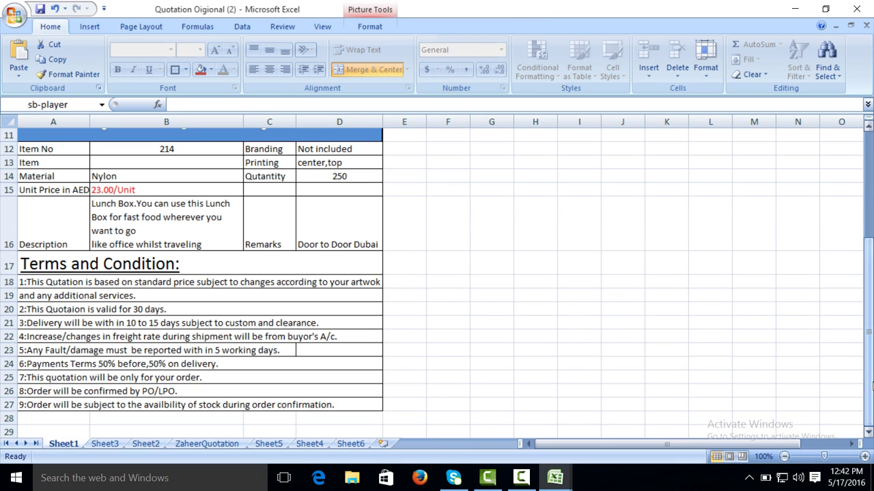
left_click_drag(34, 266, 101, 405)
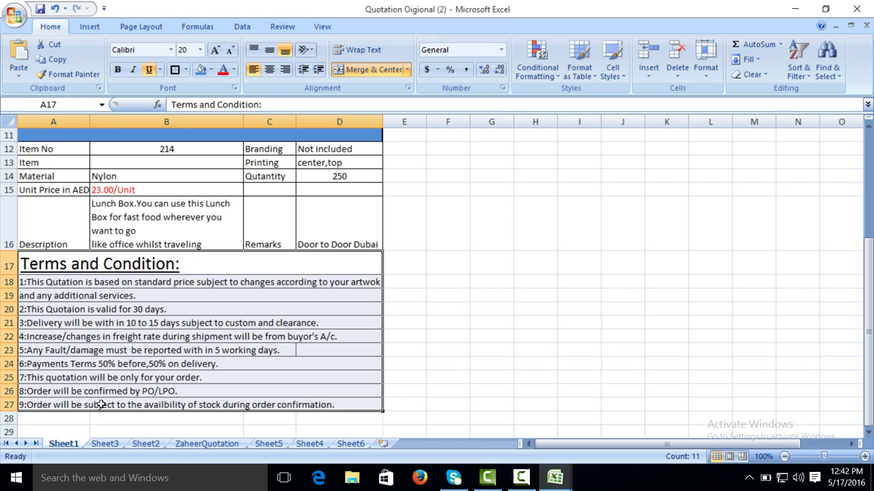
key("ctrl+c")
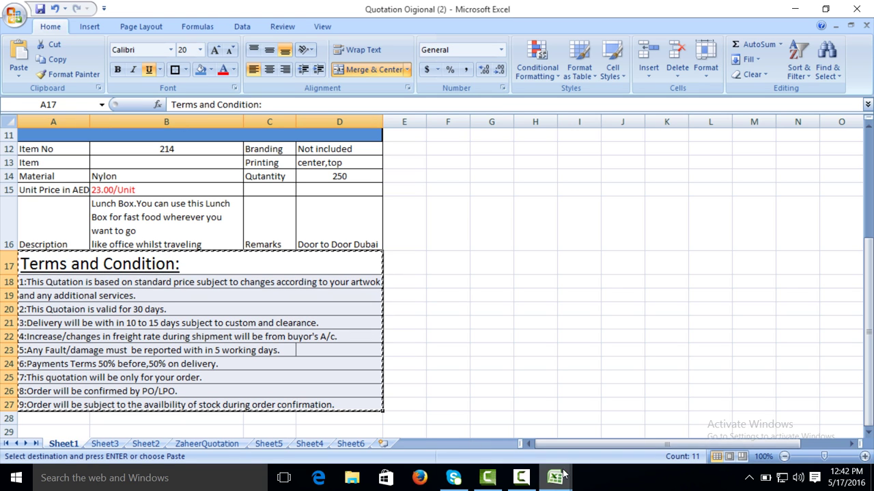
Step: Paste the copied Terms and Condition list at A17 of the new quotation, then zoom in
mouse_move(561, 474)
left_click(523, 418)
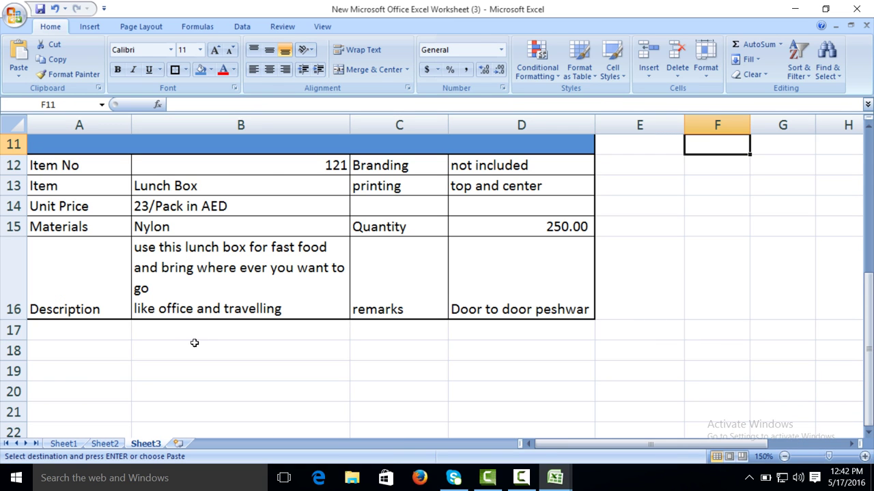
left_click(74, 335)
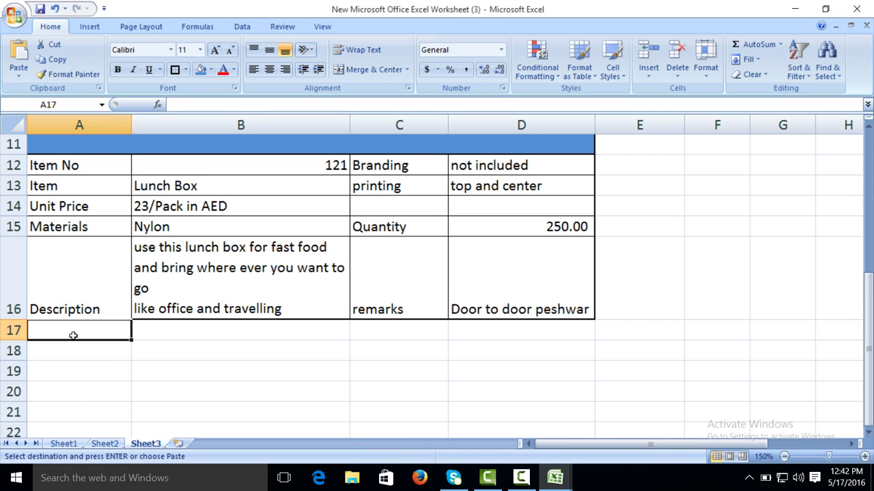
key("ctrl+v")
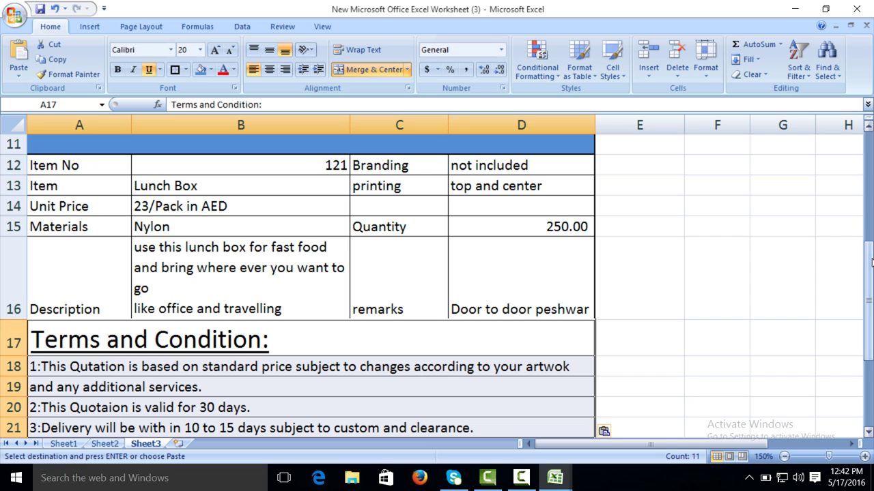
left_click_drag(870, 263, 870, 286)
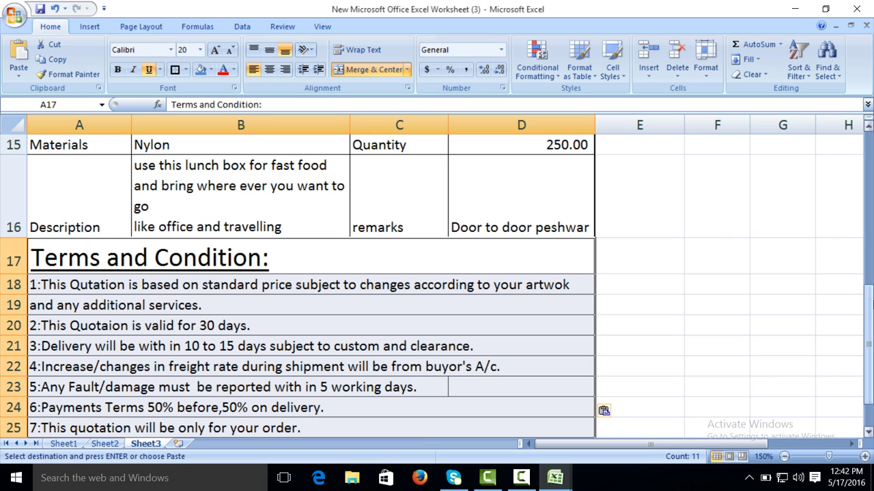
left_click_drag(871, 300, 871, 323)
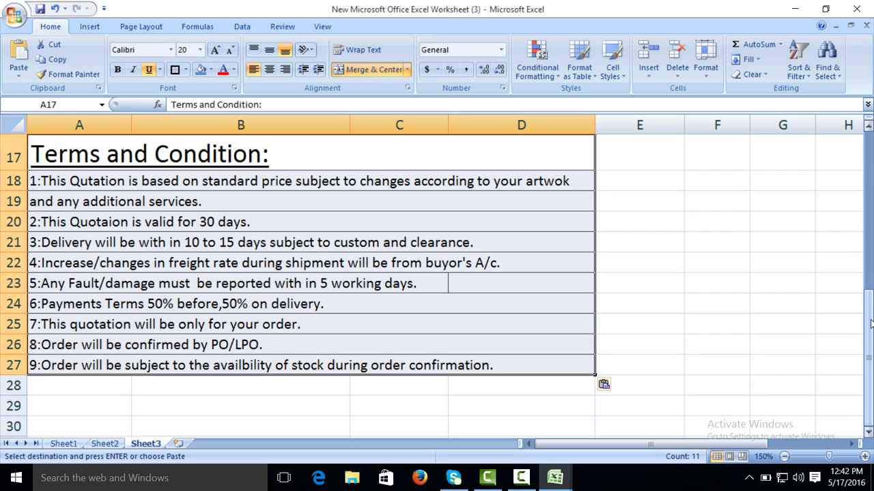
left_click(864, 457)
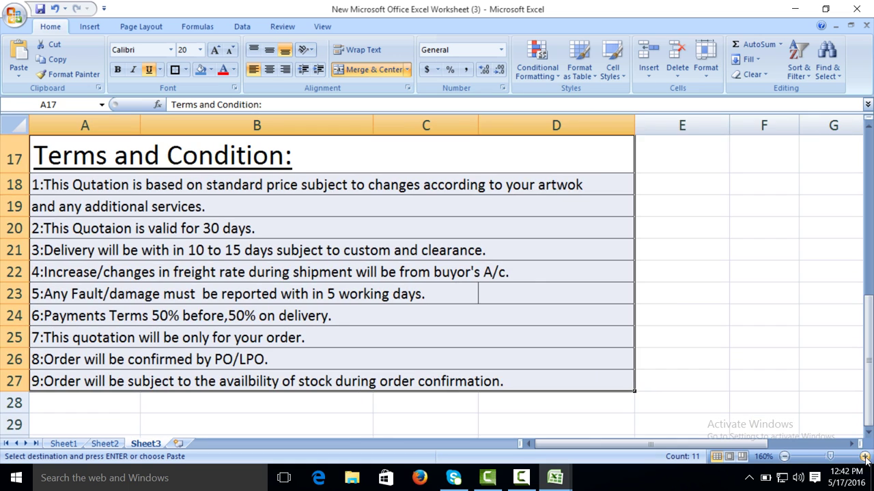
left_click(865, 458)
left_click(865, 457)
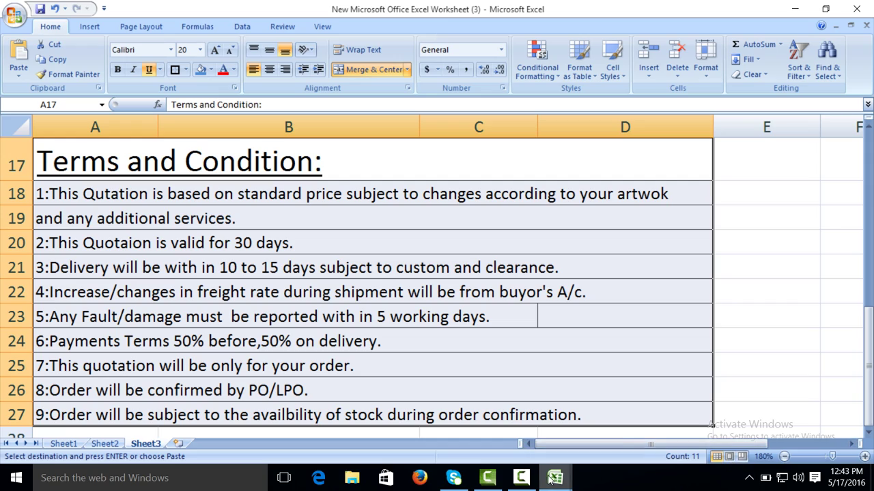
mouse_move(521, 477)
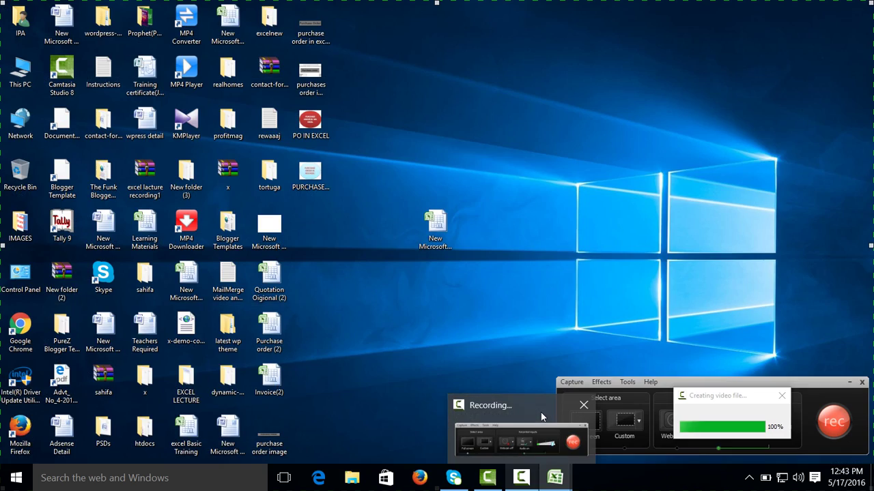
Step: Bring the Camtasia recorder panel with its Stop button to the front
left_click(541, 412)
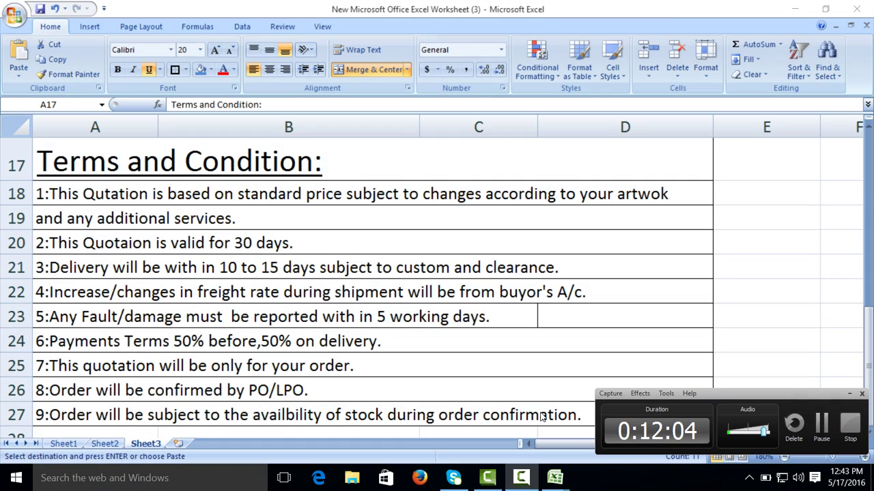